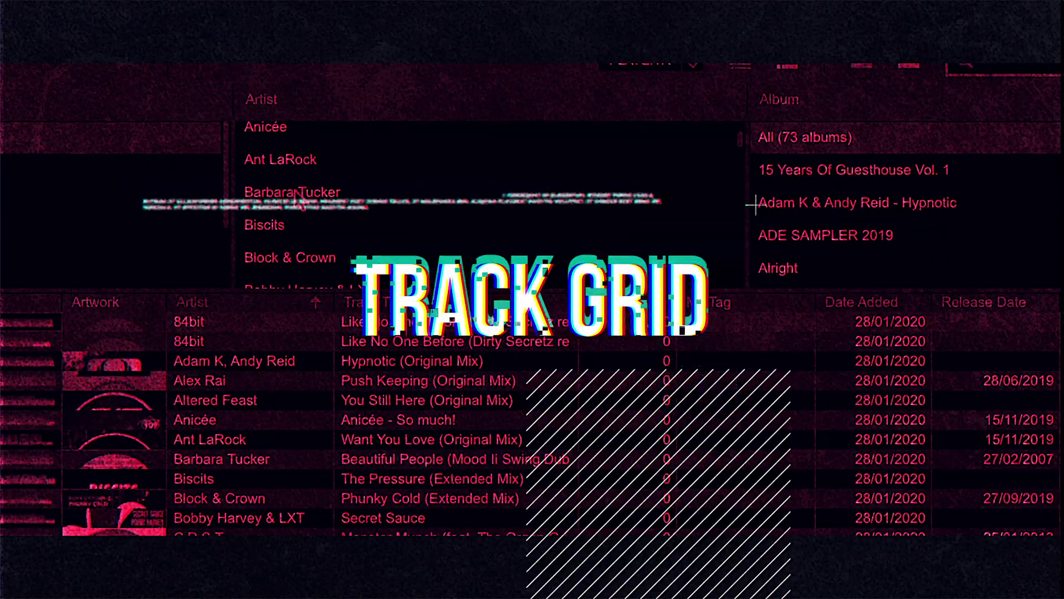
# Select Ant LaRock in the Artist column to list only 'When I Go Back (Original mix)'.
pyautogui.click(335, 173)
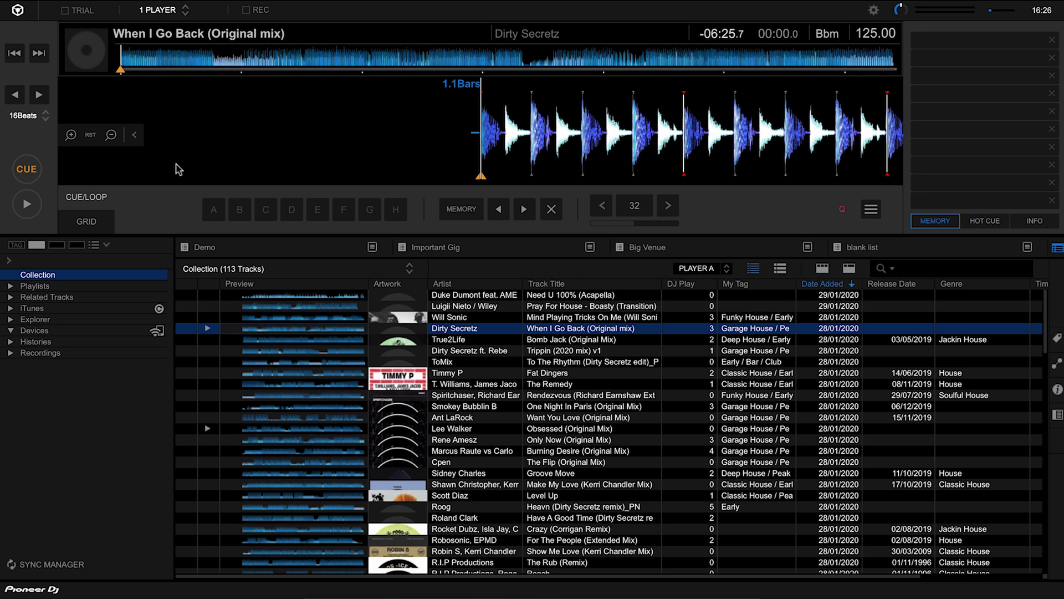
# Show the GRID editing controls (BPM, TAP, shift grid) for When I Go Back.
pyautogui.click(91, 222)
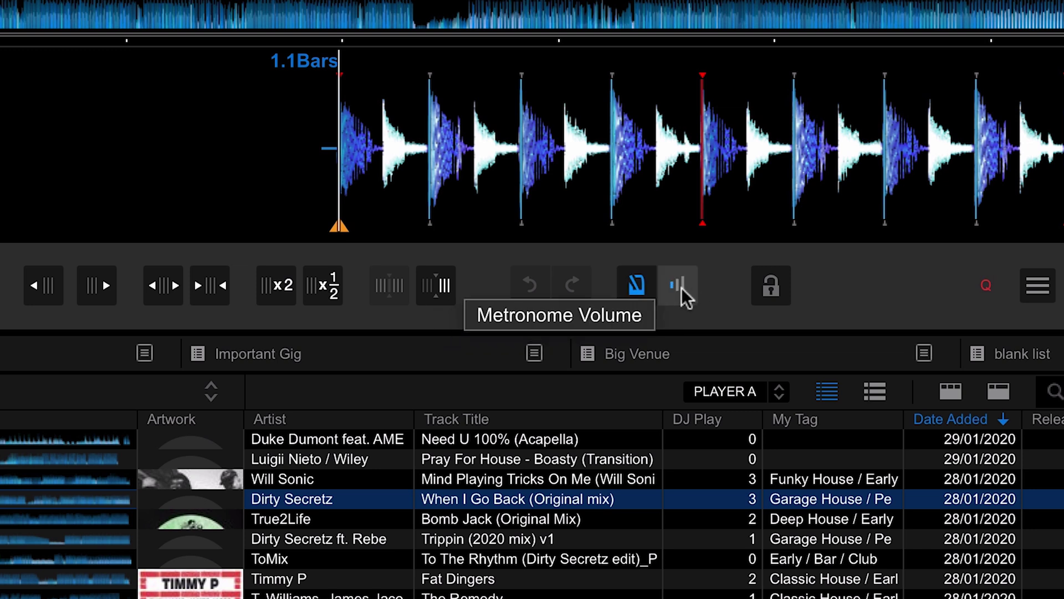
# Turn the metronome on and audition When I Go Back around bars 59 and 100 to check its grid.
pyautogui.click(637, 283)
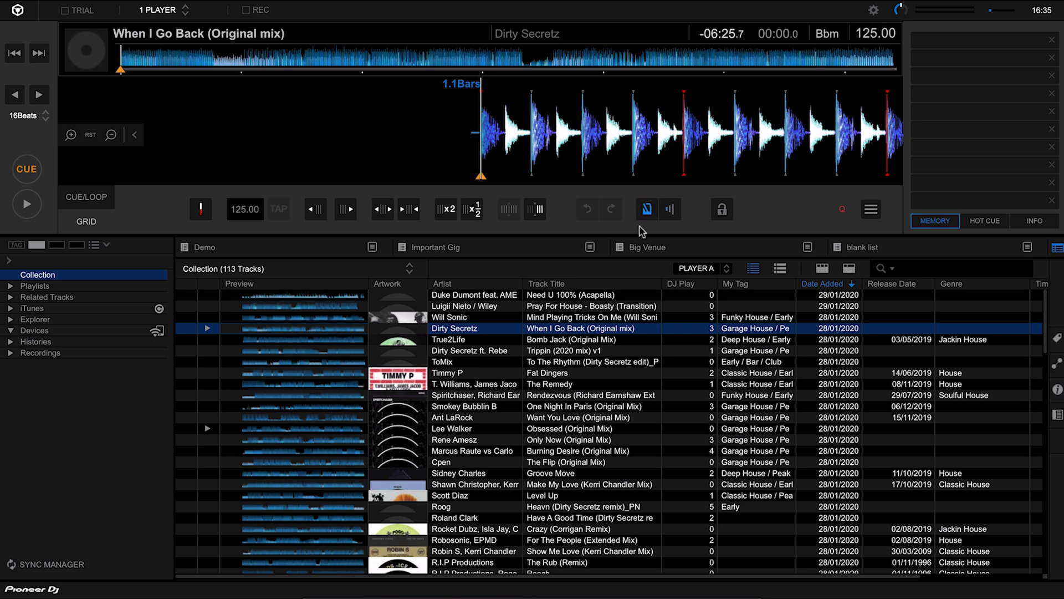
pyautogui.click(26, 203)
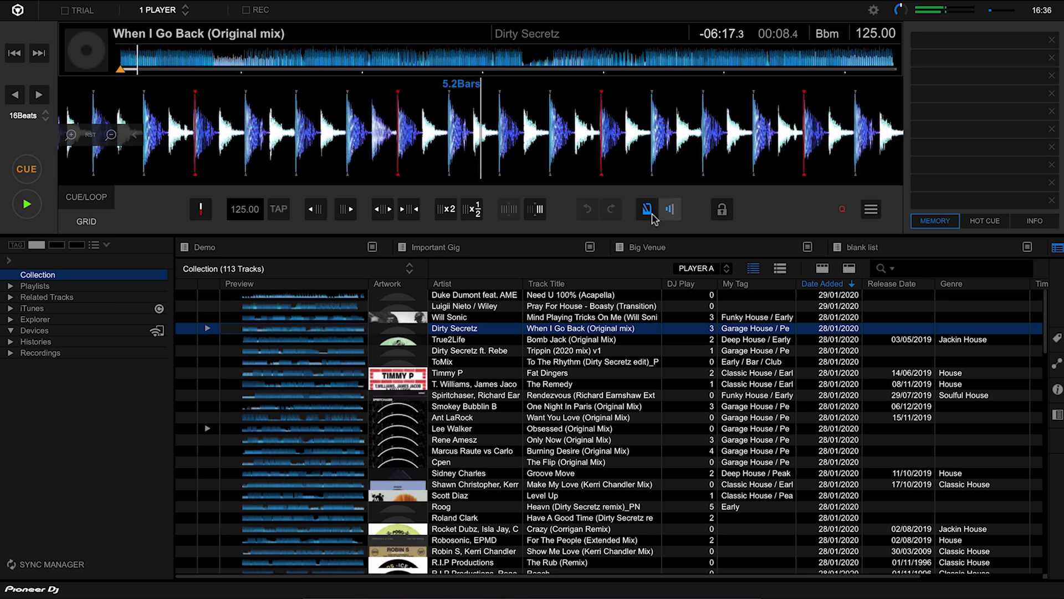
pyautogui.click(345, 58)
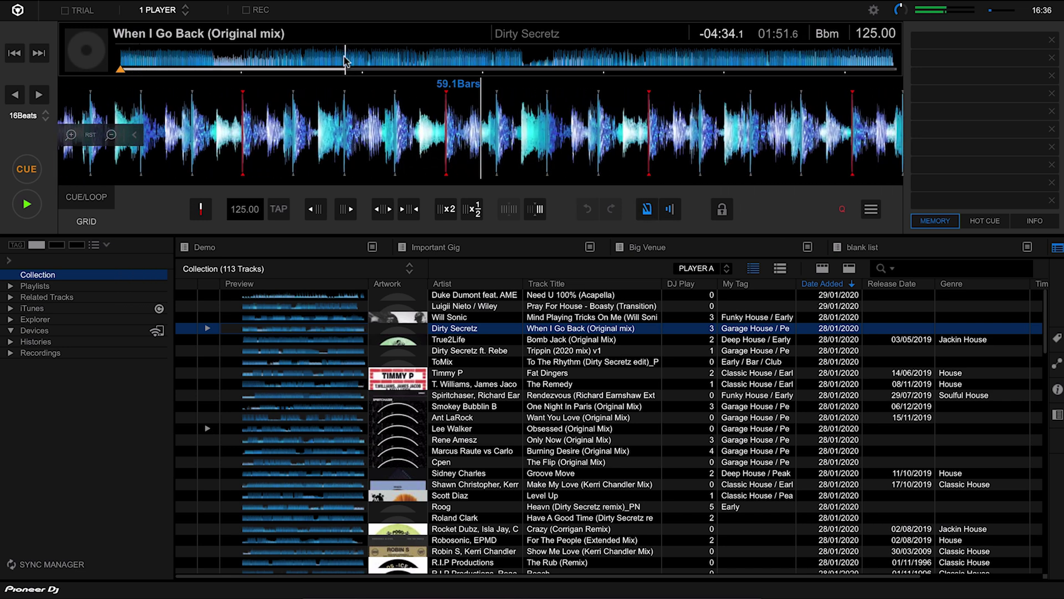
pyautogui.click(505, 58)
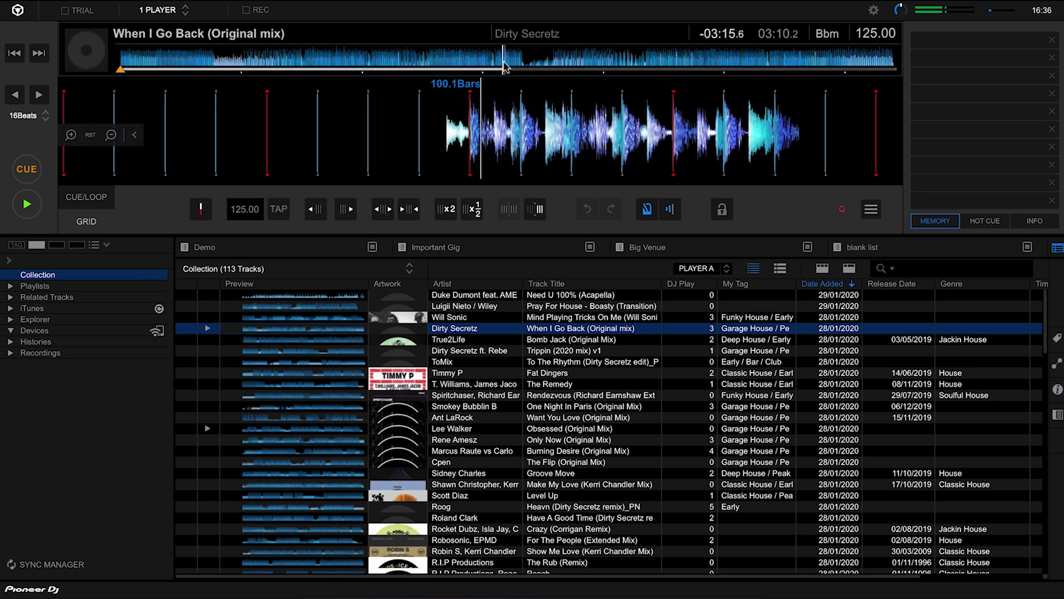
pyautogui.press('space')
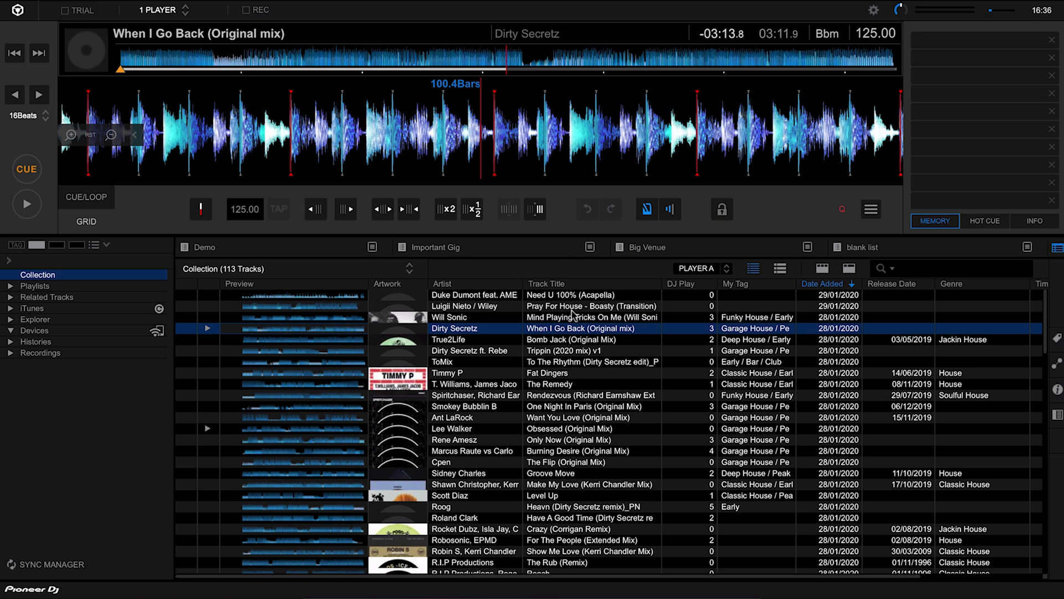
# Load Bomb Jack (Original Mix), preview its intro, and move the playhead onto the first kick.
pyautogui.doubleClick(573, 342)
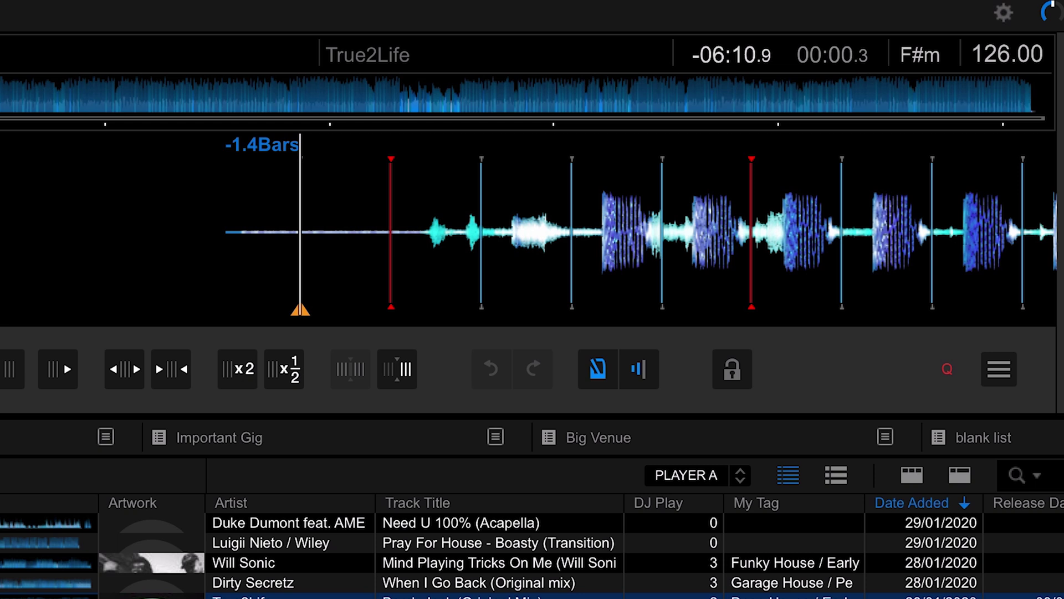
pyautogui.press('space')
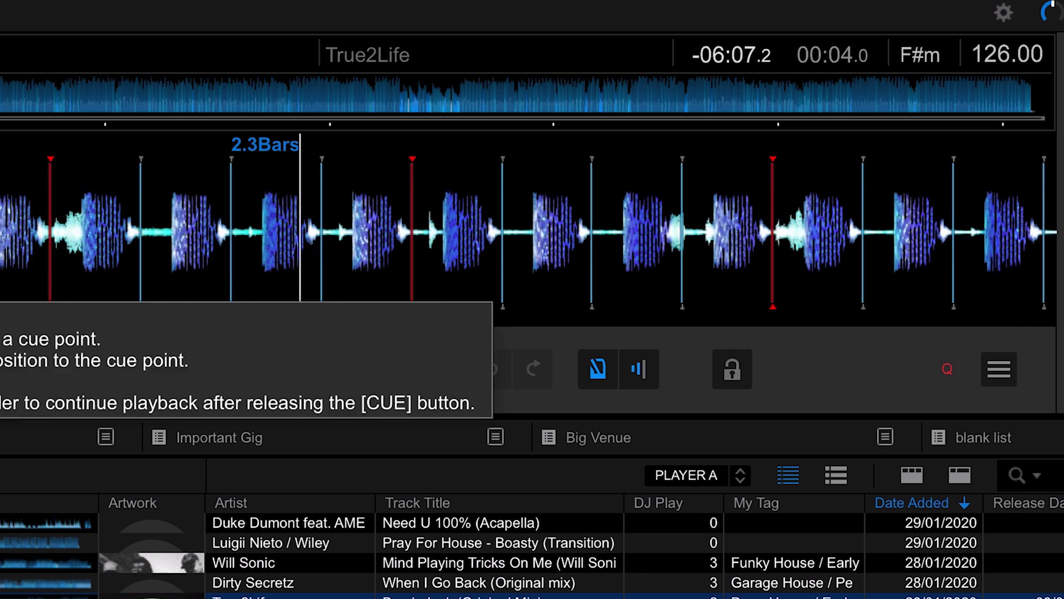
pyautogui.click(0, 297)
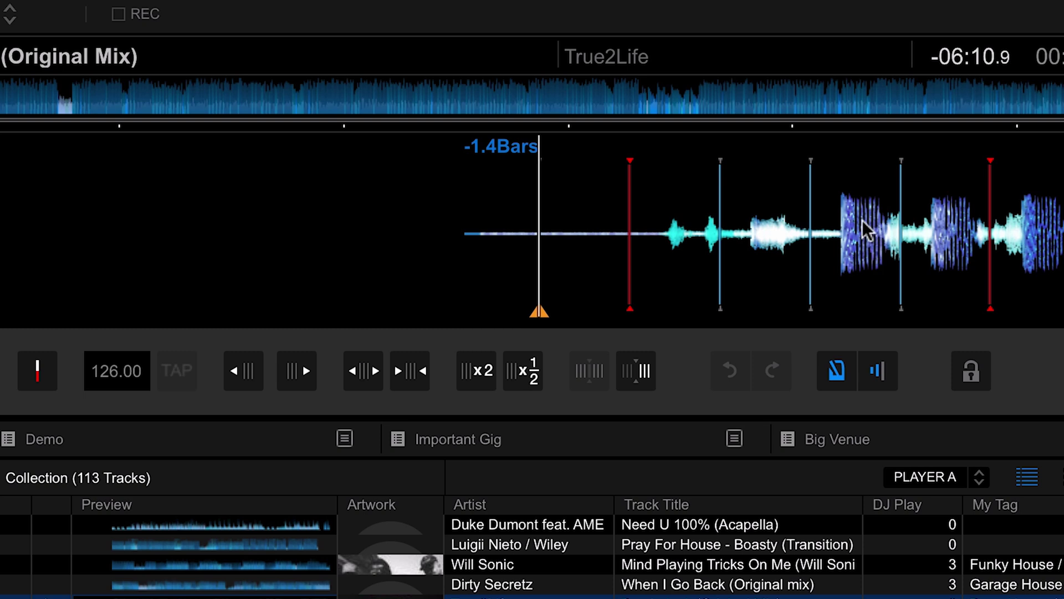
pyautogui.moveTo(862, 222); pyautogui.dragTo(571, 227)
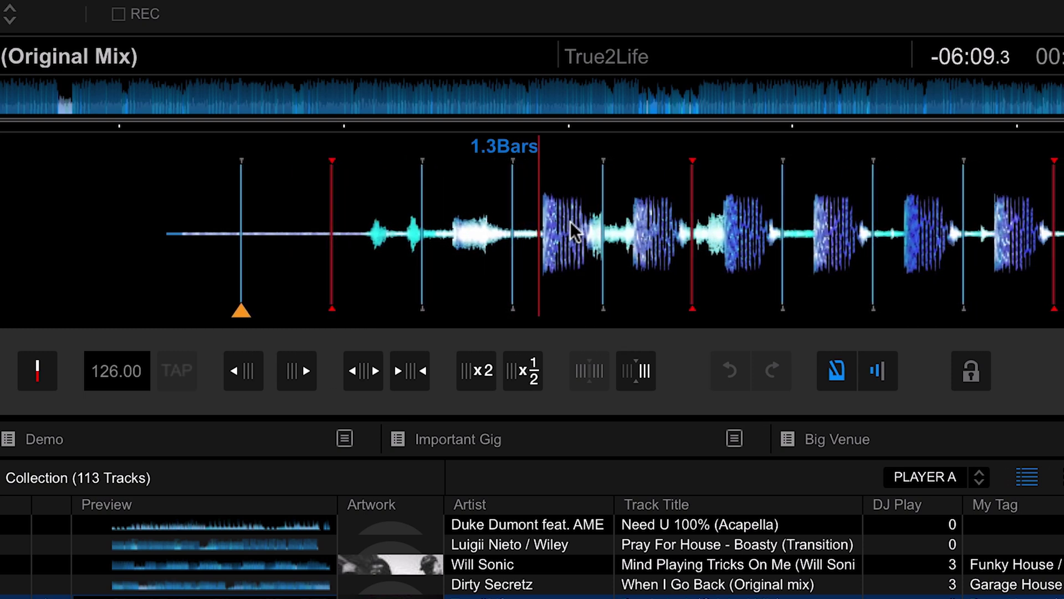
# Set Bomb Jack's downbeat on the first kick, then check the grid around bars 129 and 155.
pyautogui.click(38, 371)
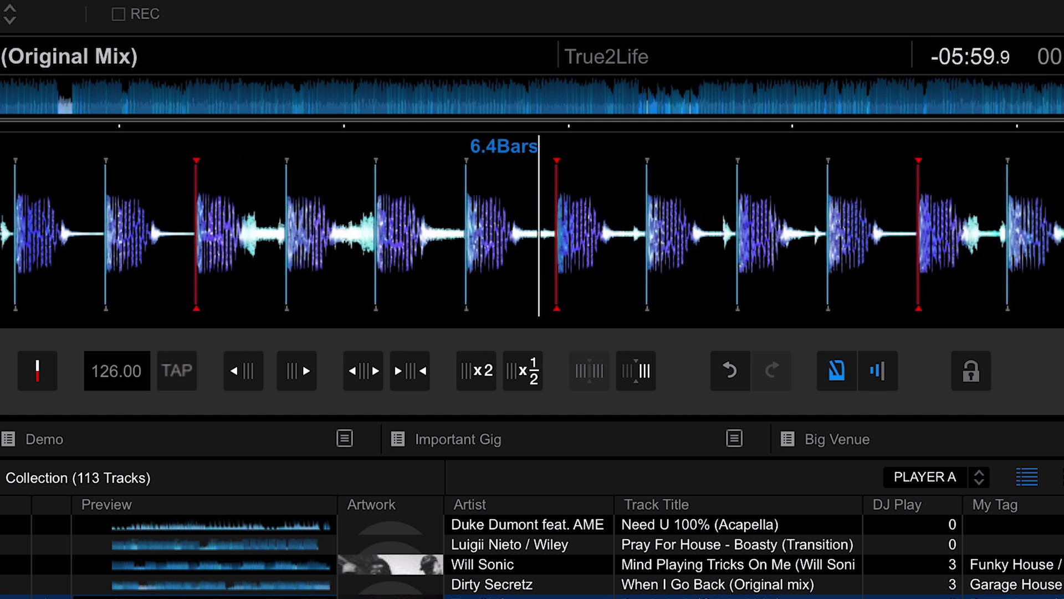
pyautogui.press('space')
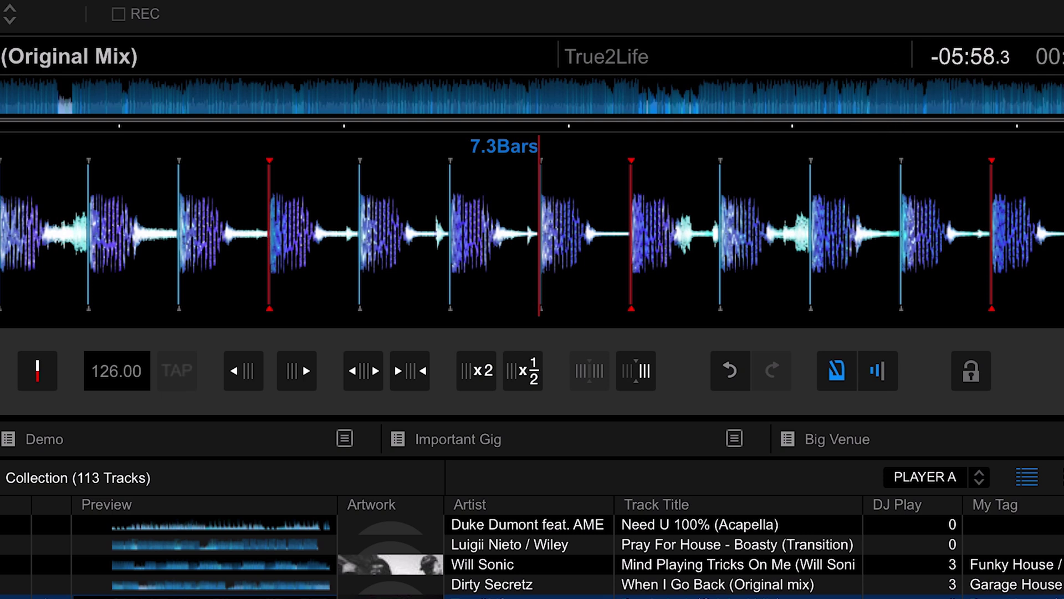
pyautogui.click(813, 107)
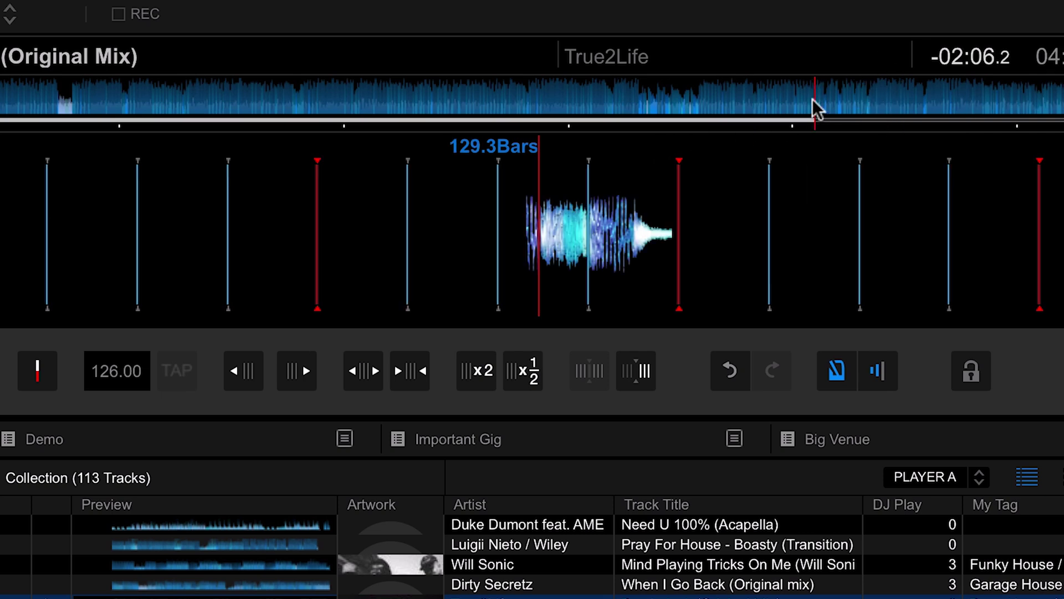
pyautogui.press('space')
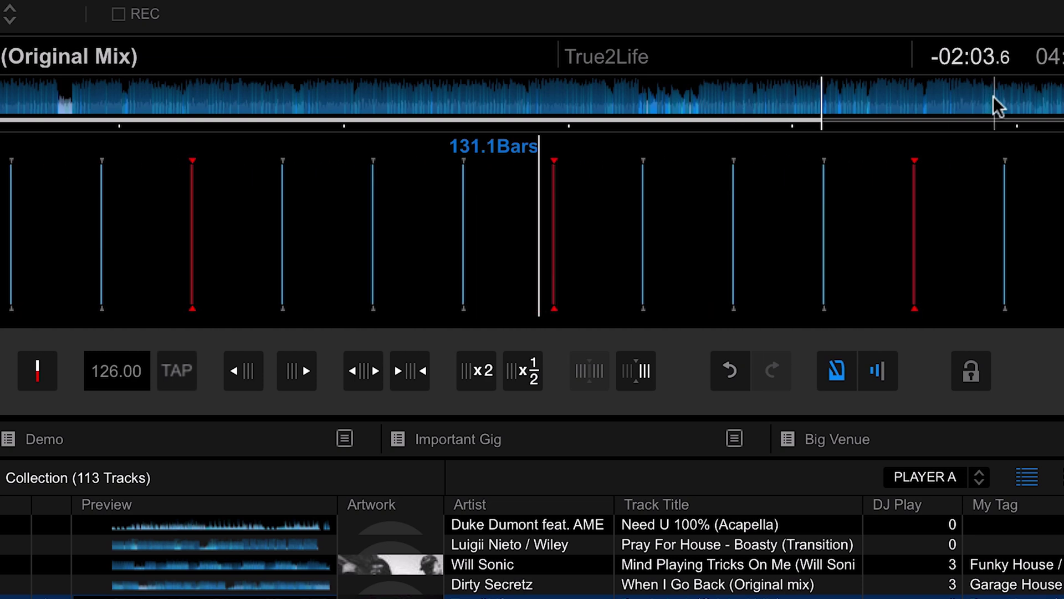
pyautogui.click(993, 96)
# Jump near the end of Bomb Jack, around bar 172, and listen to verify the 126 BPM grid.
pyautogui.click(1063, 95)
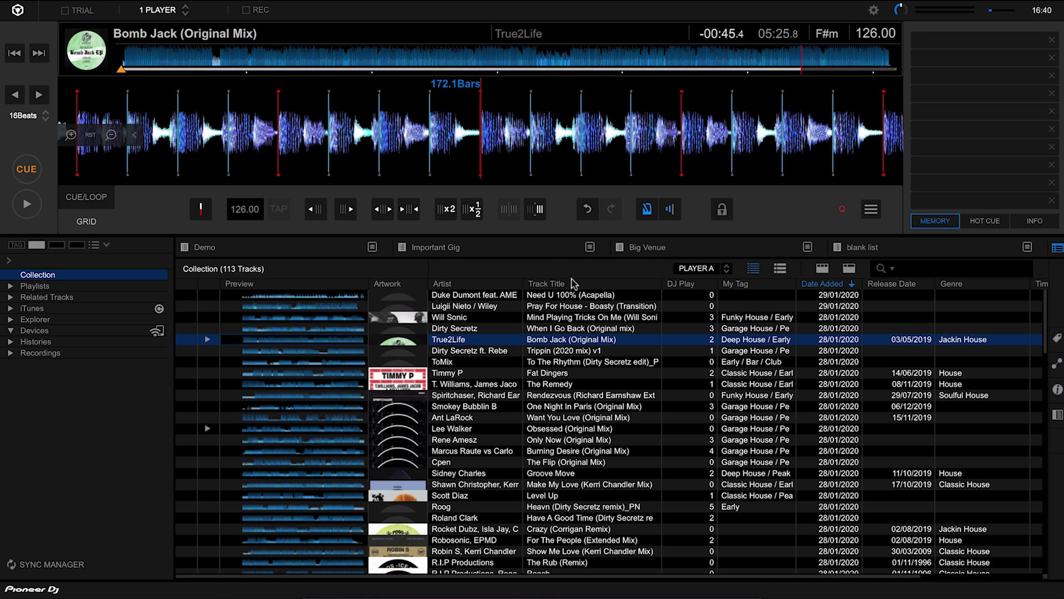
# Load Need U 100% (Acapella), preview it, and line the playhead up with the vocal's first beat.
pyautogui.doubleClick(576, 296)
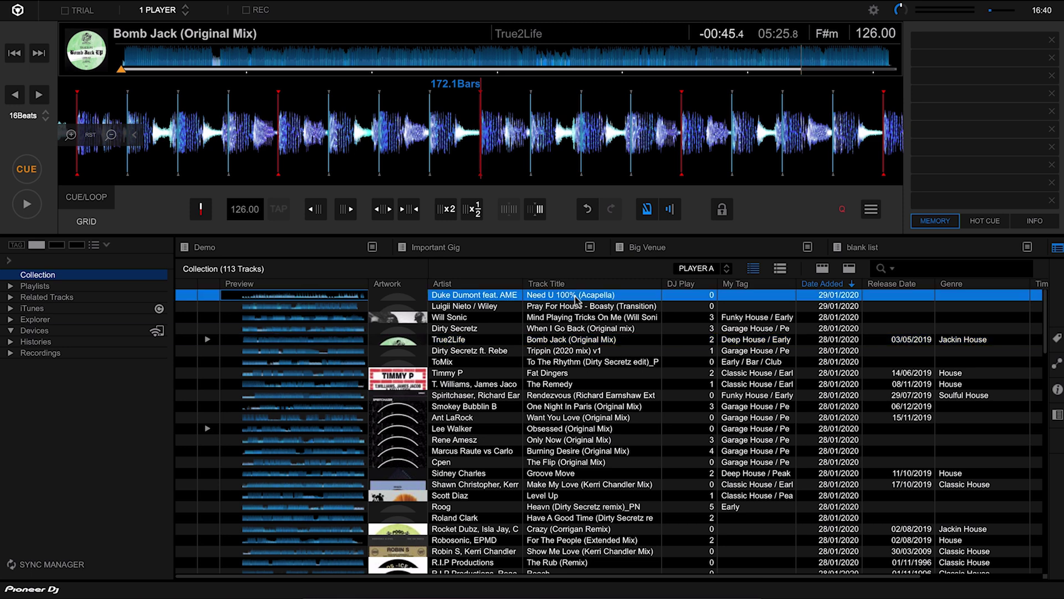
pyautogui.click(21, 205)
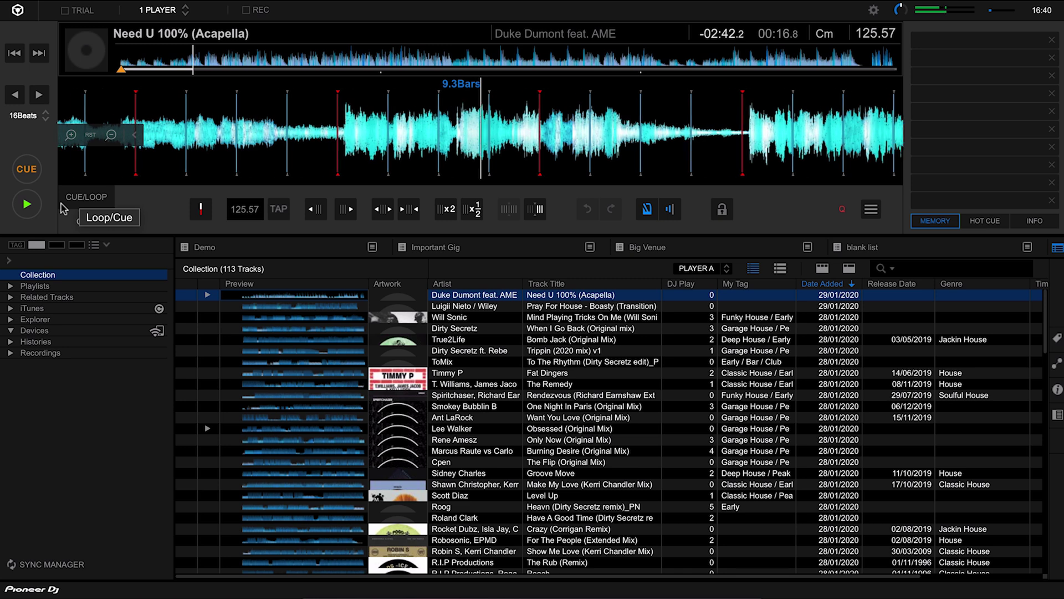
pyautogui.click(28, 173)
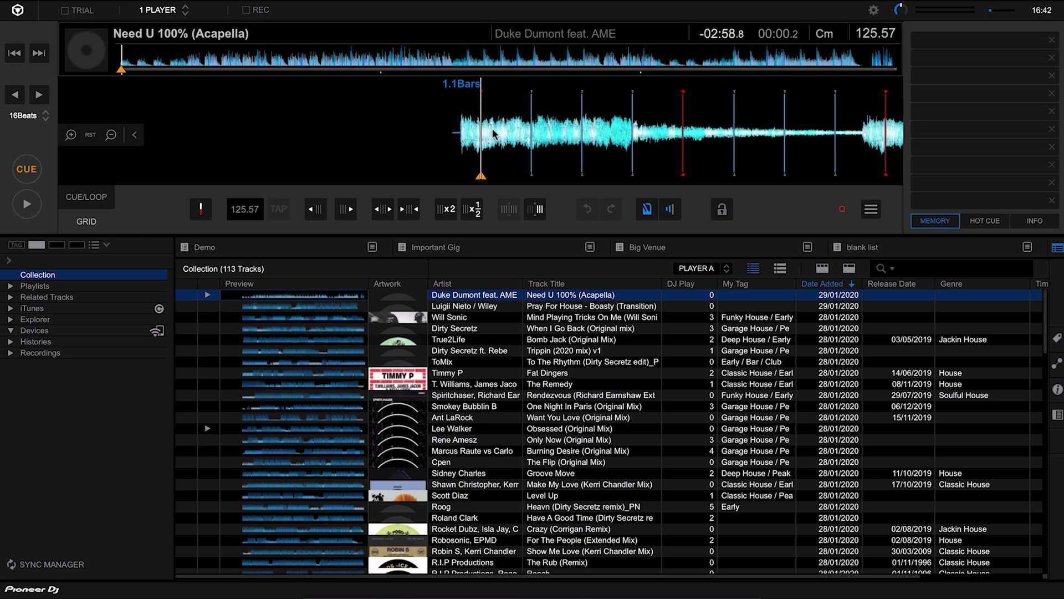
pyautogui.moveTo(492, 128); pyautogui.dragTo(513, 128)
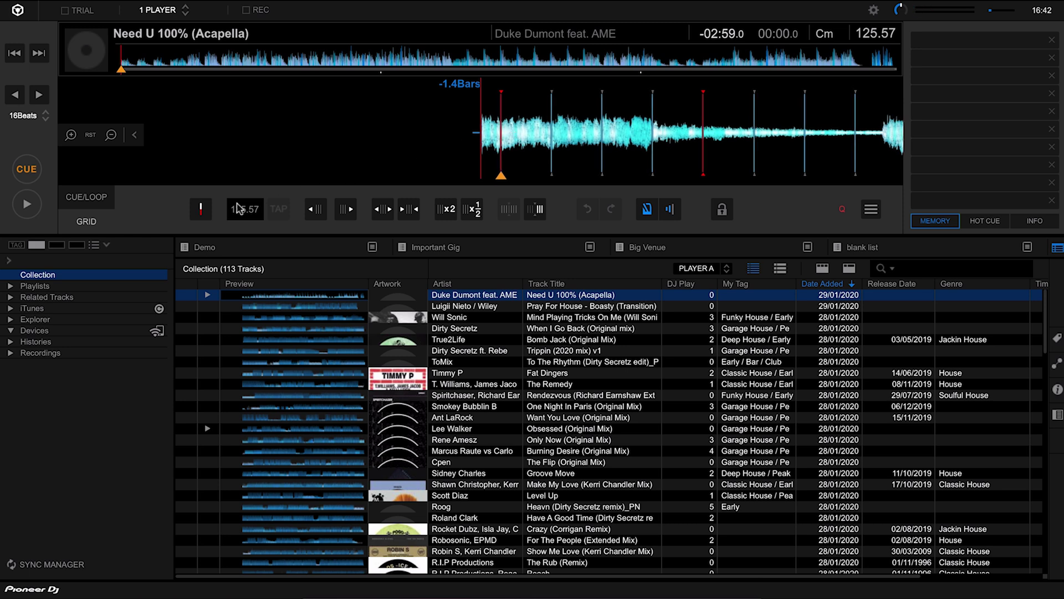
pyautogui.click(202, 210)
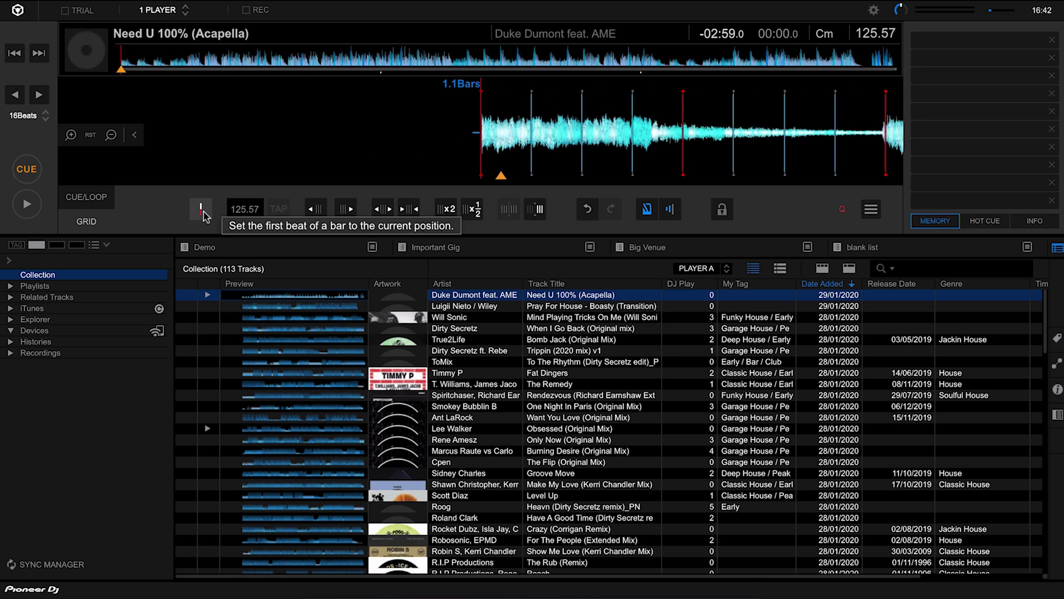
pyautogui.click(28, 205)
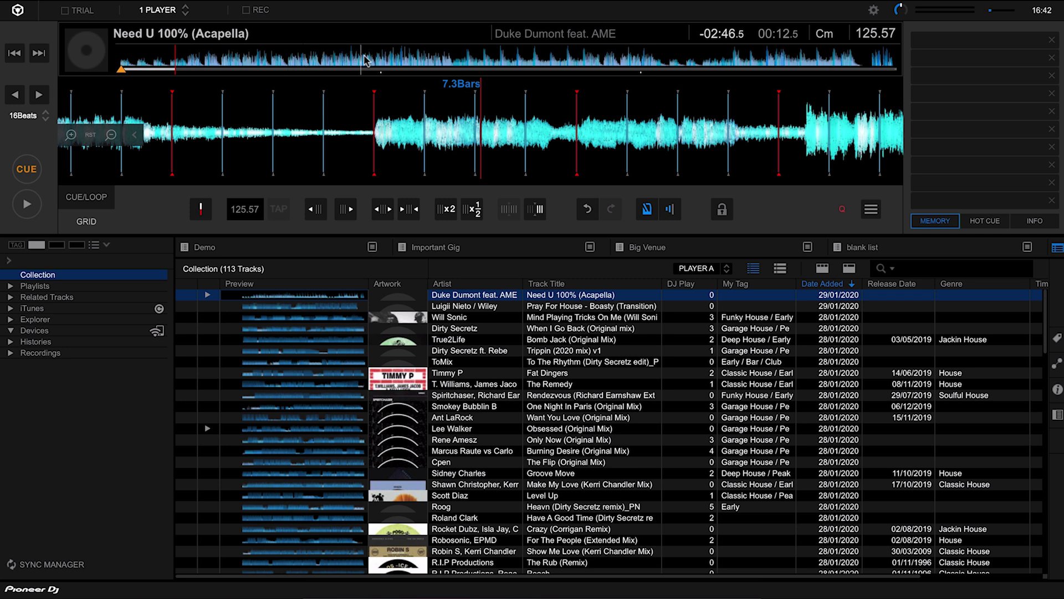
pyautogui.press('space')
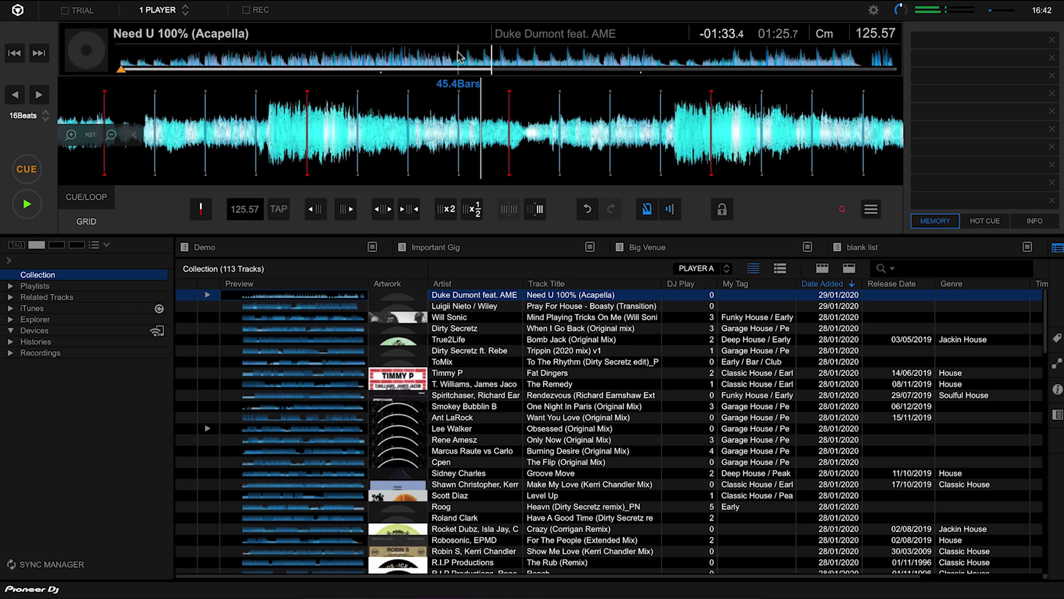
pyautogui.press('space')
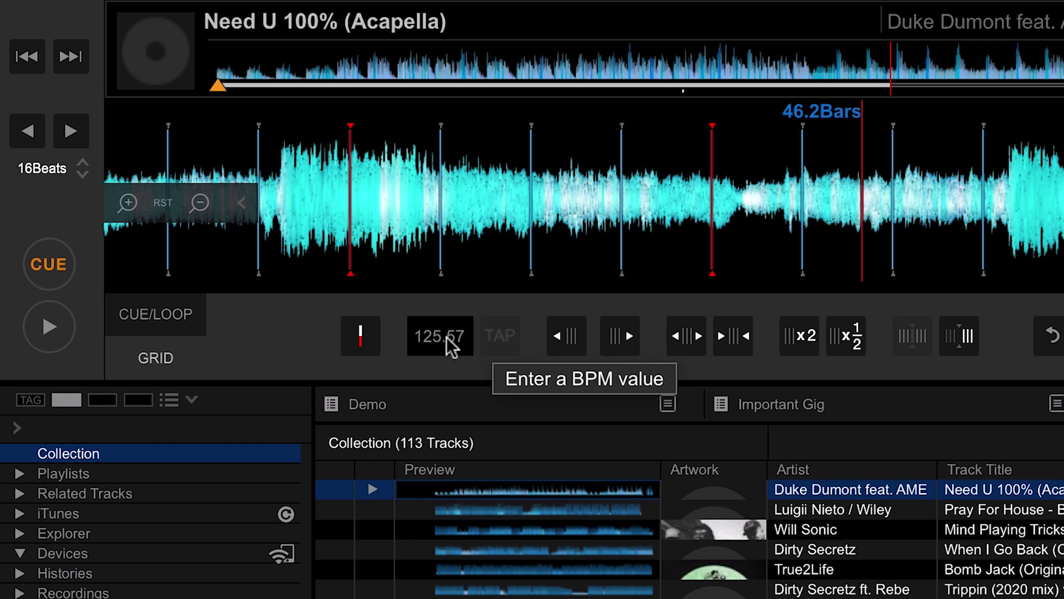
# Set the acapella's grid tempo to 125 BPM and return to the start of the track.
pyautogui.click(447, 338)
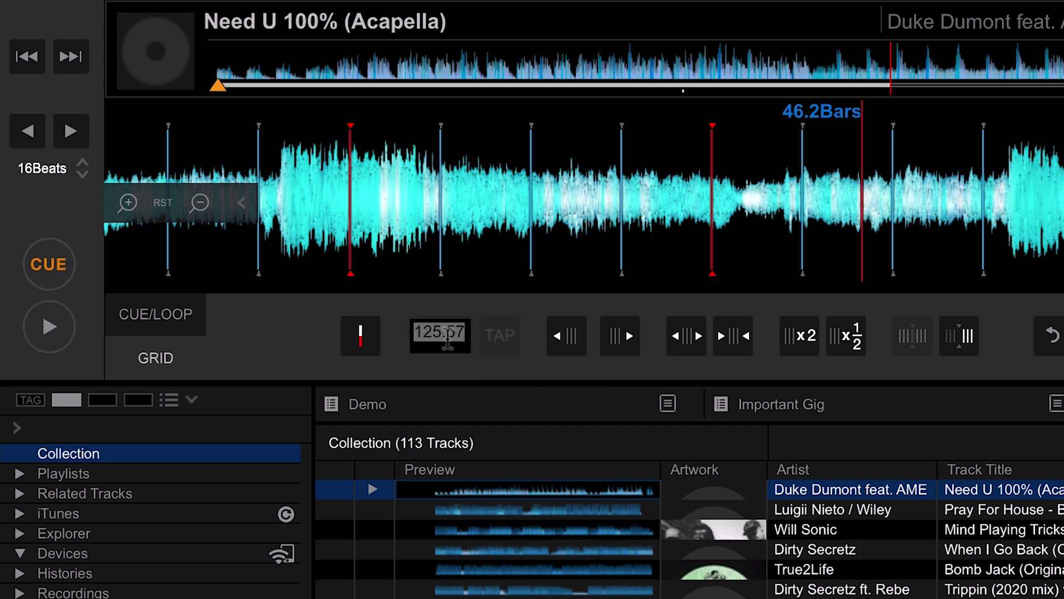
pyautogui.write('125')
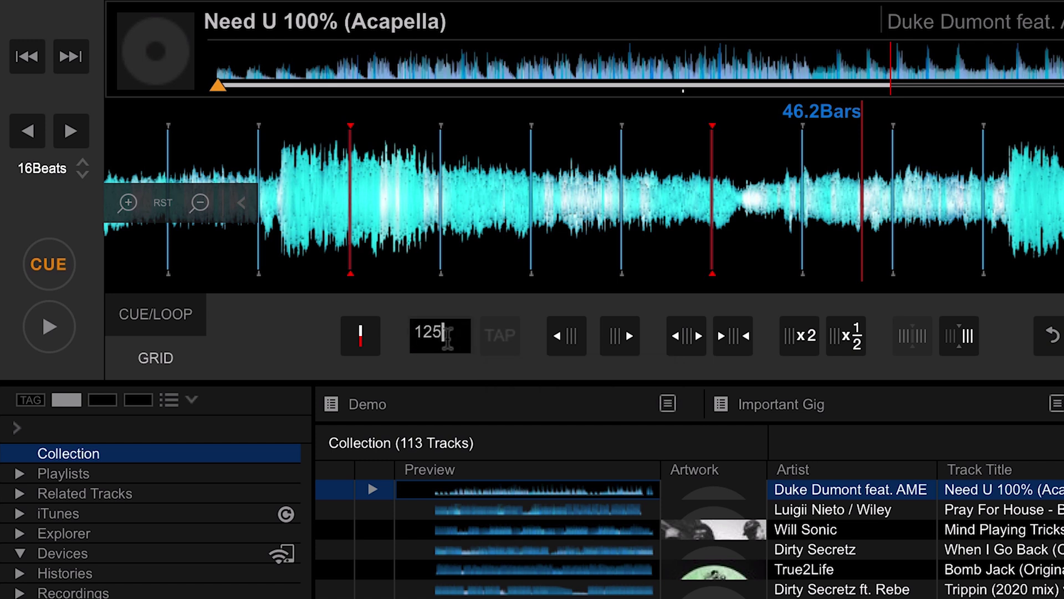
pyautogui.press('Return')
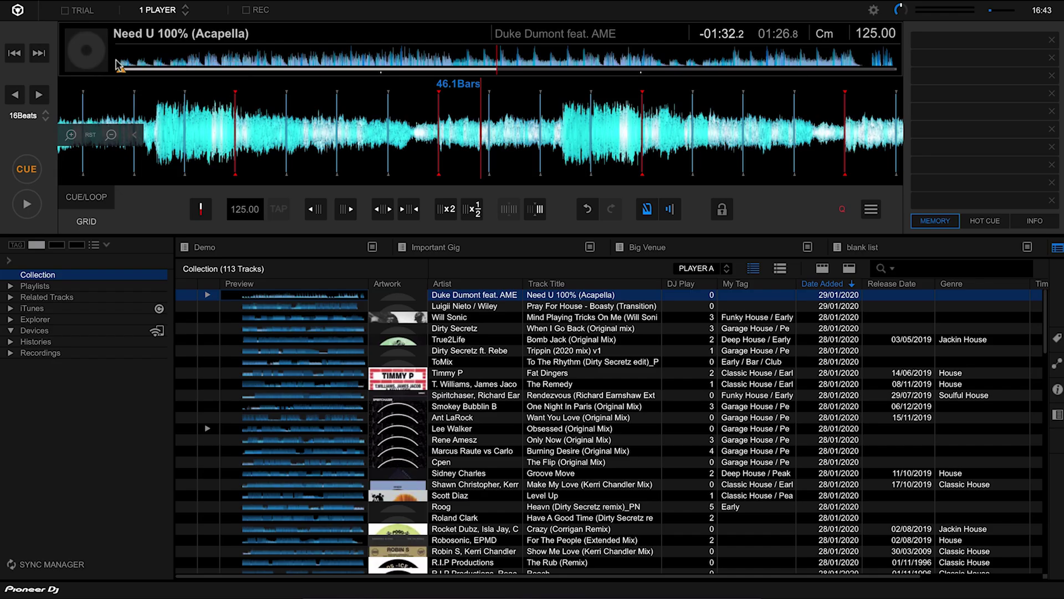
pyautogui.click(221, 79)
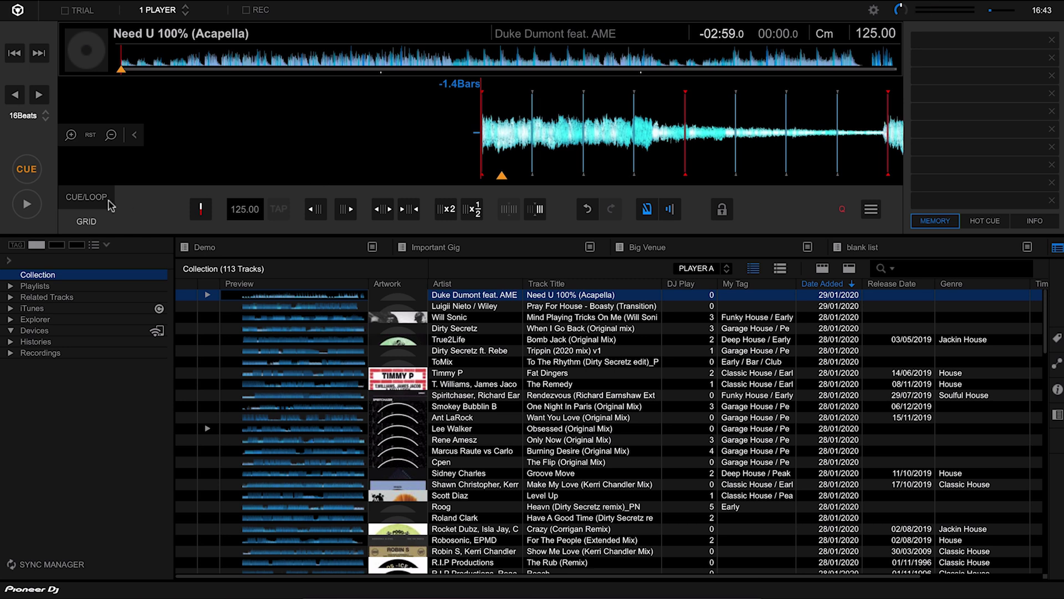
pyautogui.click(23, 206)
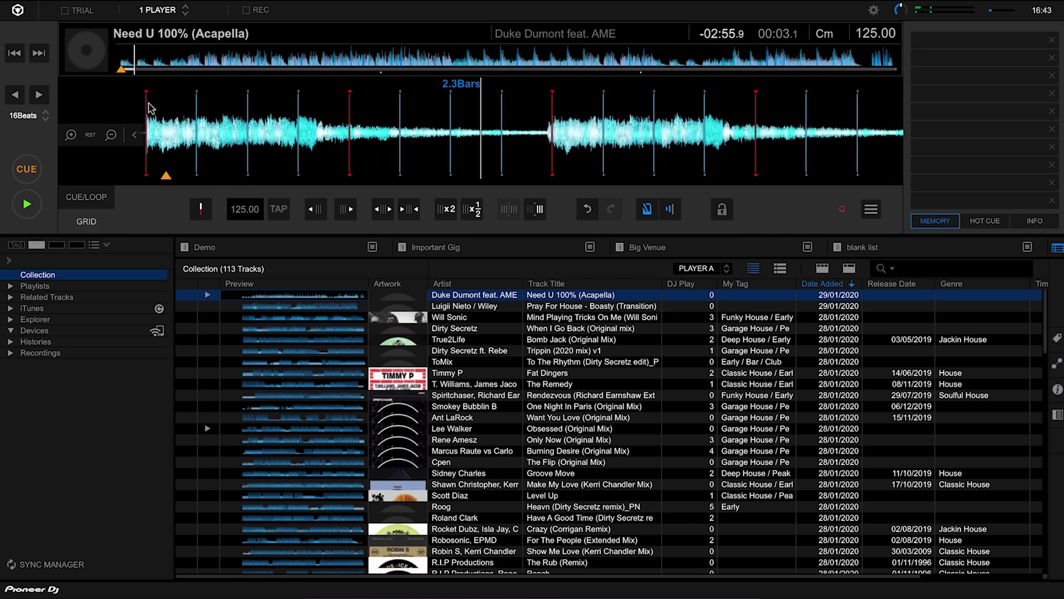
pyautogui.click(188, 62)
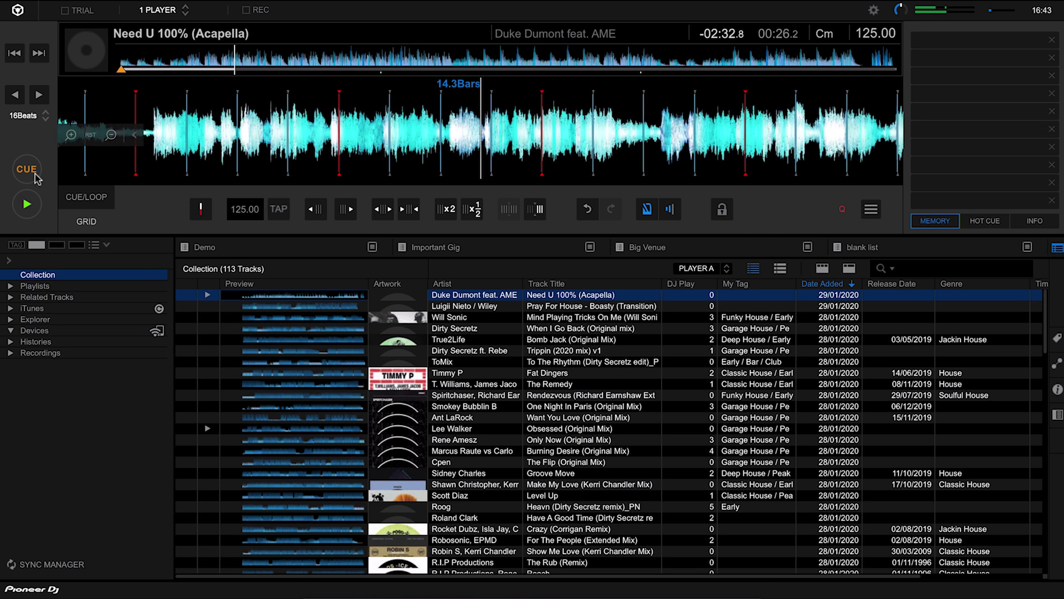
# Play the acapella and shift its beat grid left and right until the lines match the vocals.
pyautogui.click(29, 205)
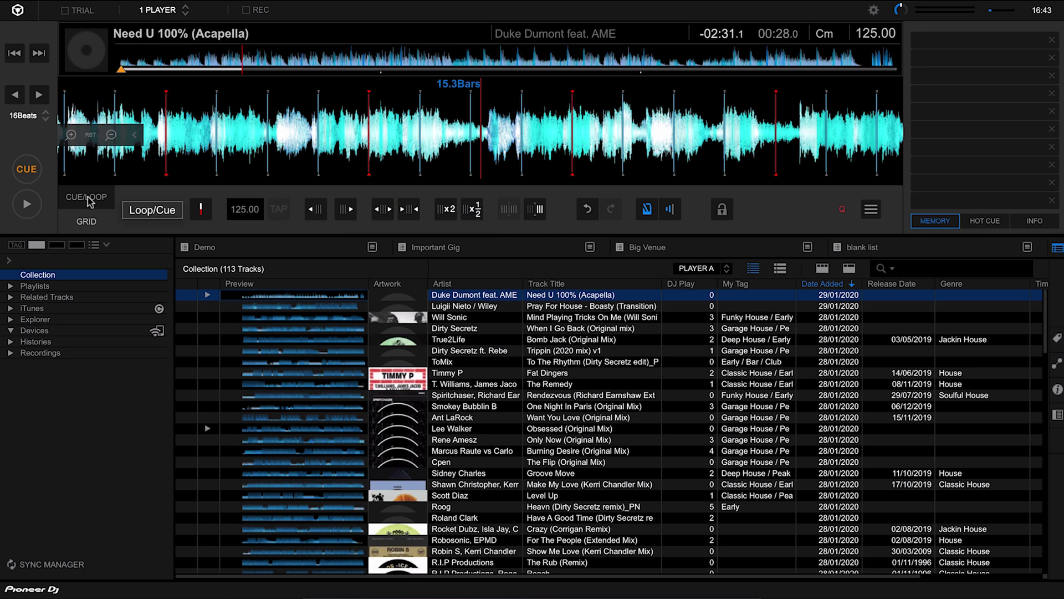
pyautogui.click(27, 204)
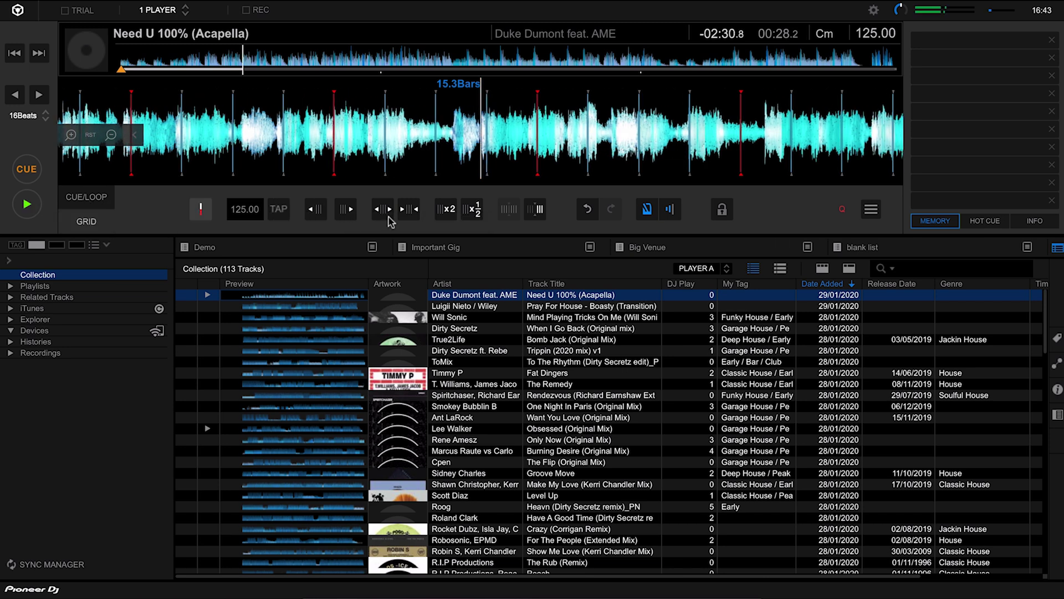
pyautogui.click(347, 213)
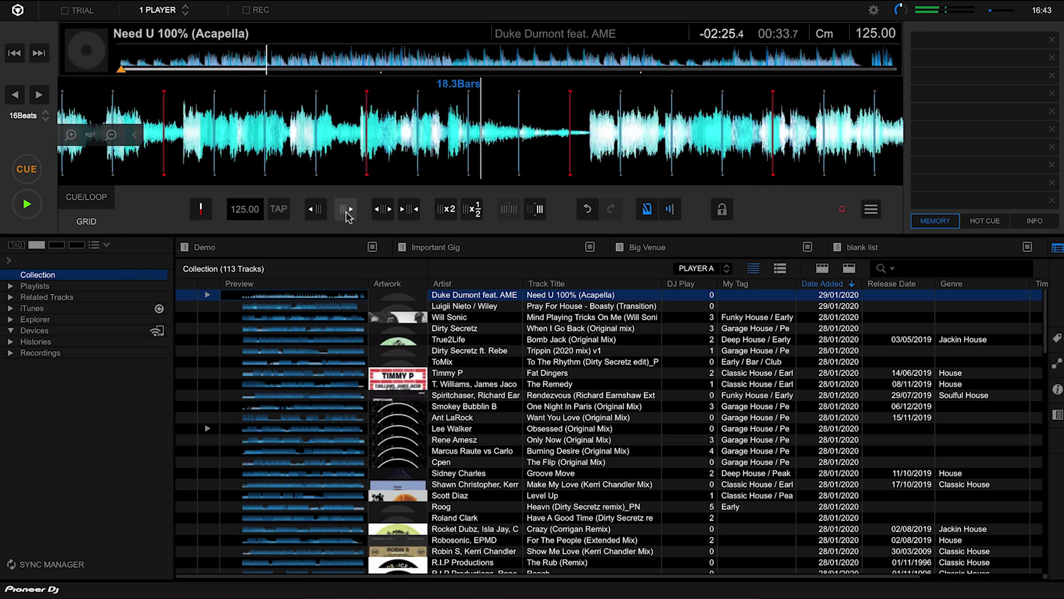
pyautogui.click(313, 213)
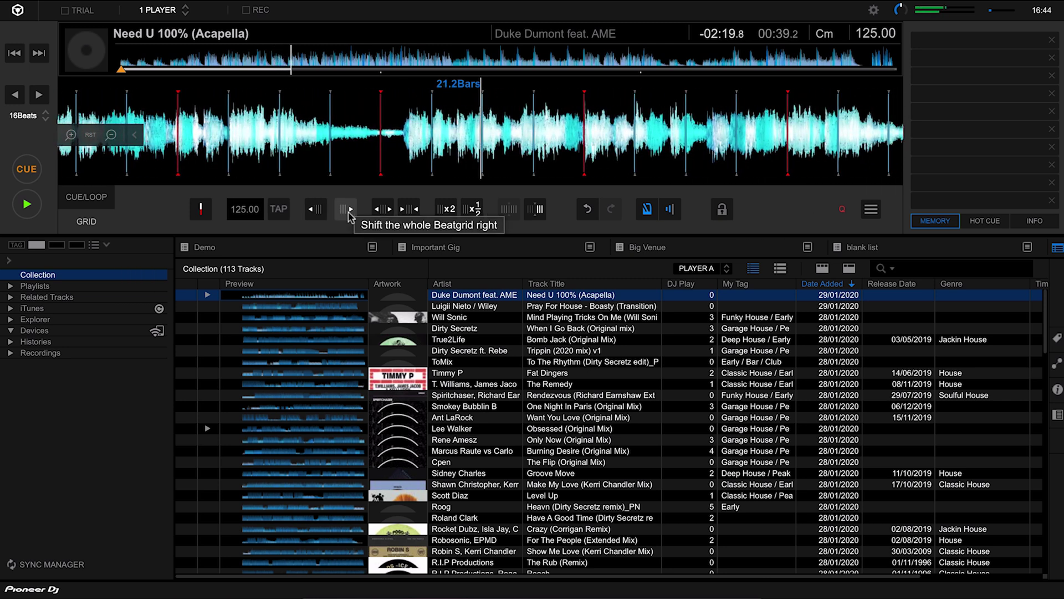
pyautogui.click(314, 214)
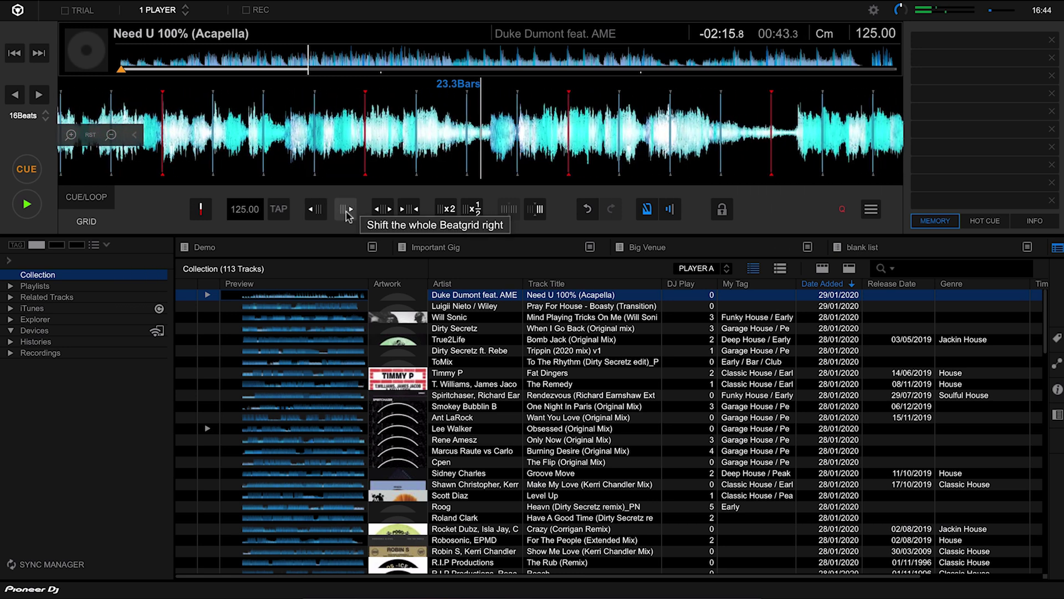
pyautogui.click(346, 213)
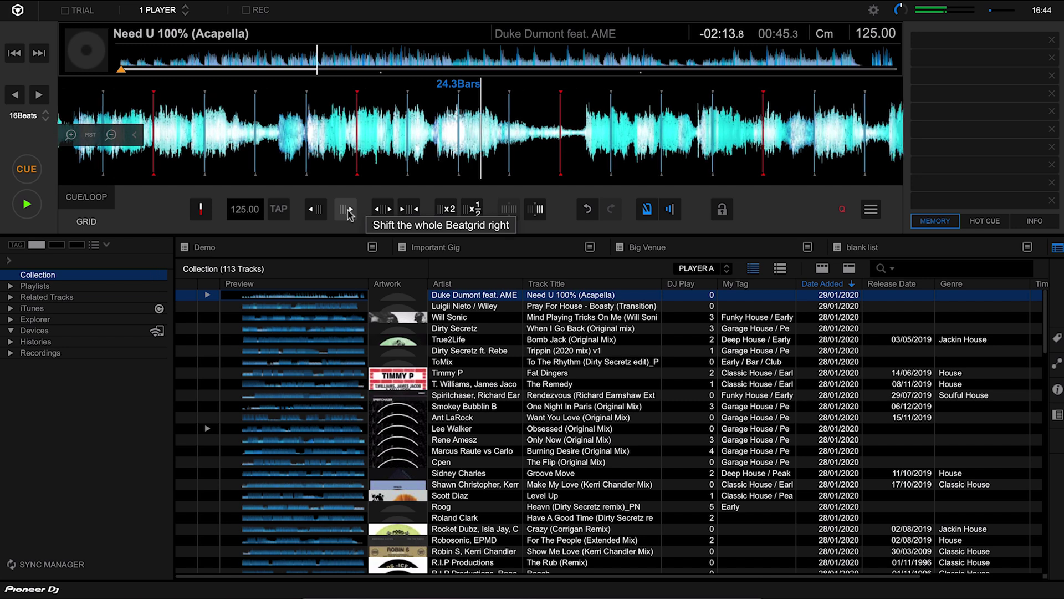
pyautogui.click(348, 213)
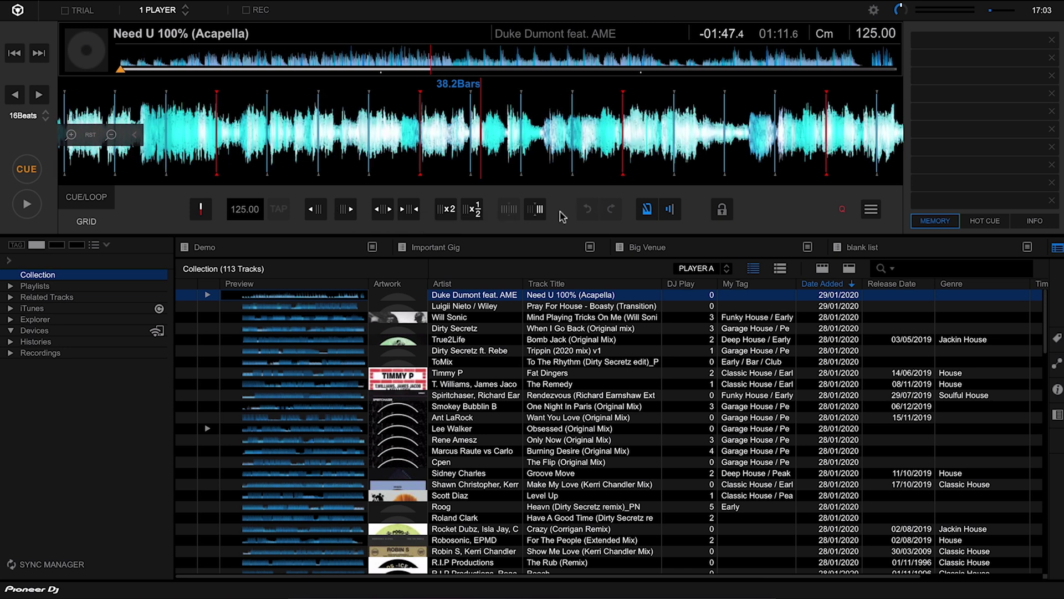
# Load Pray For House - Boasty (Transition) and audition it from 01:40 to 06:14 to check its 123.89 BPM grid.
pyautogui.doubleClick(564, 310)
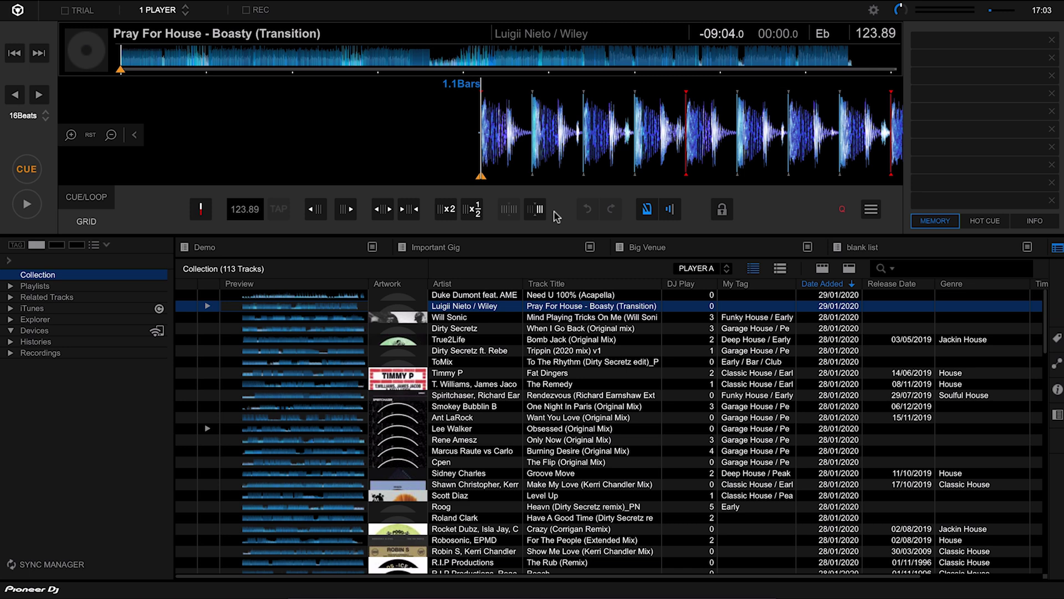
pyautogui.click(28, 205)
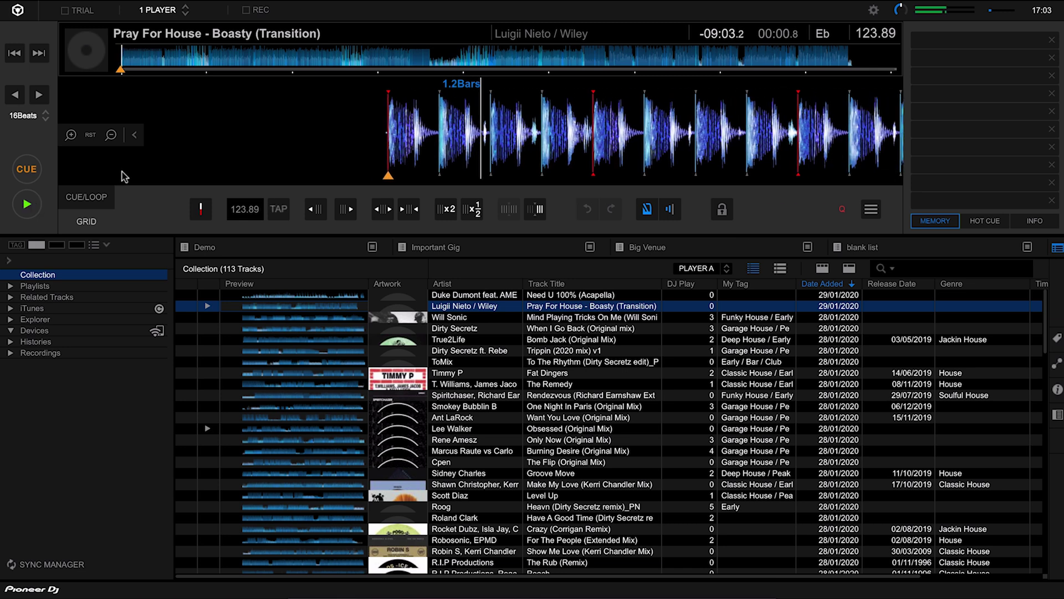
pyautogui.click(269, 57)
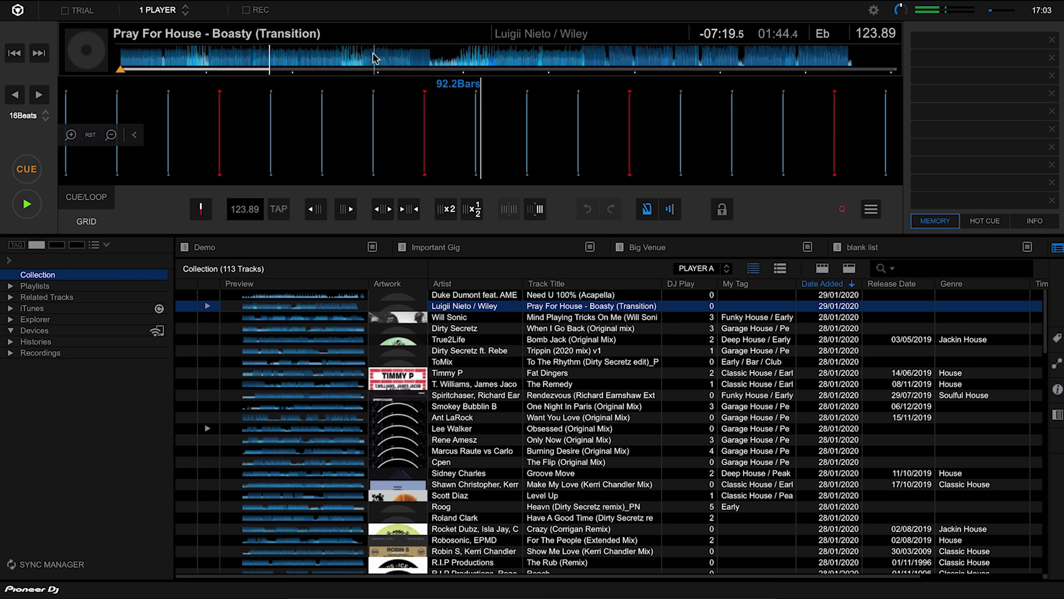
pyautogui.click(375, 58)
pyautogui.click(486, 58)
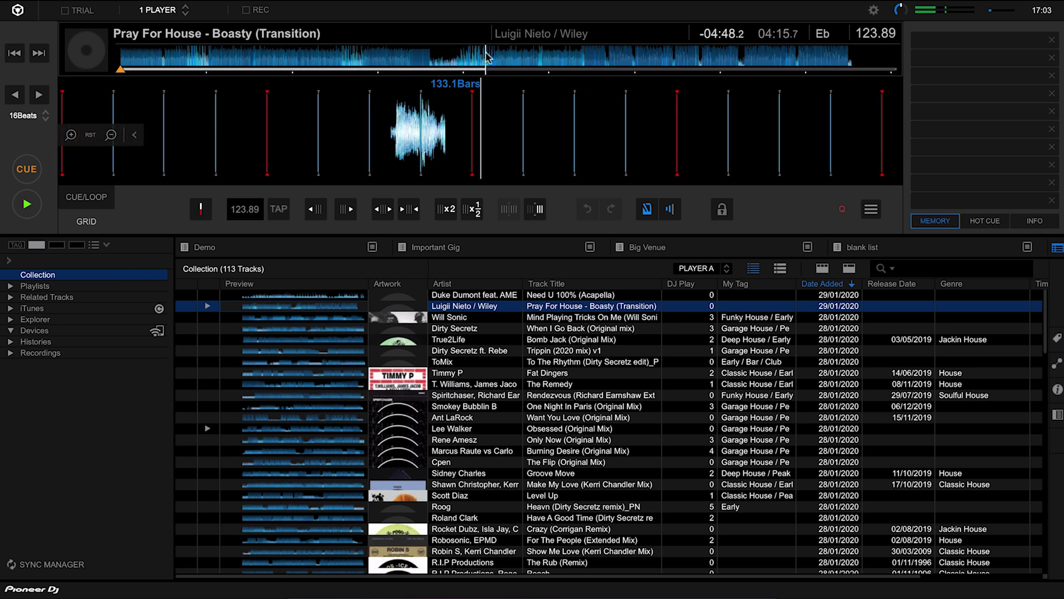
pyautogui.click(549, 58)
pyautogui.click(630, 57)
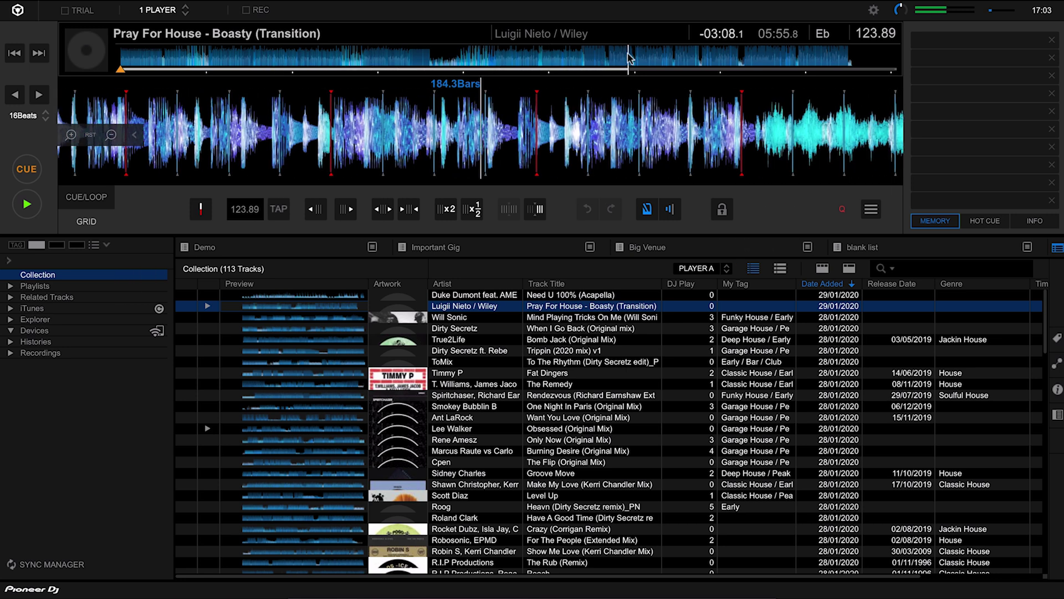
pyautogui.click(655, 57)
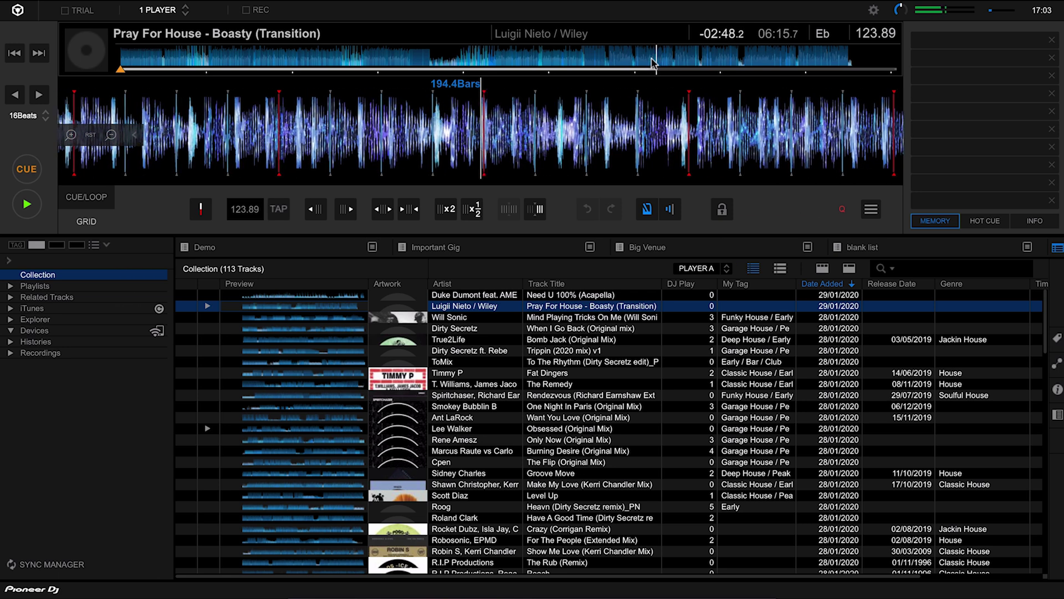
pyautogui.press('space')
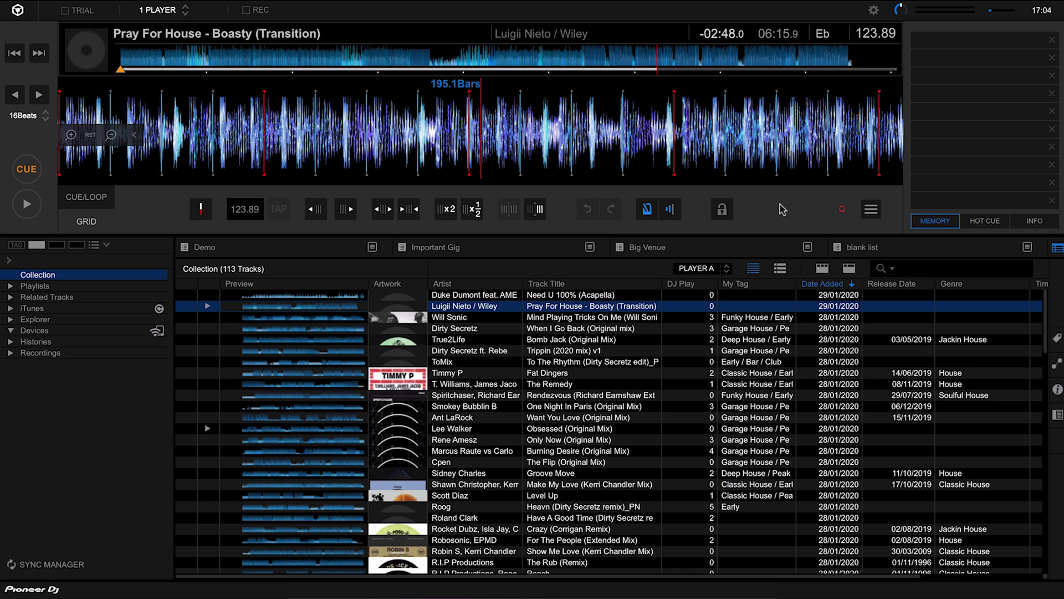
pyautogui.click(870, 209)
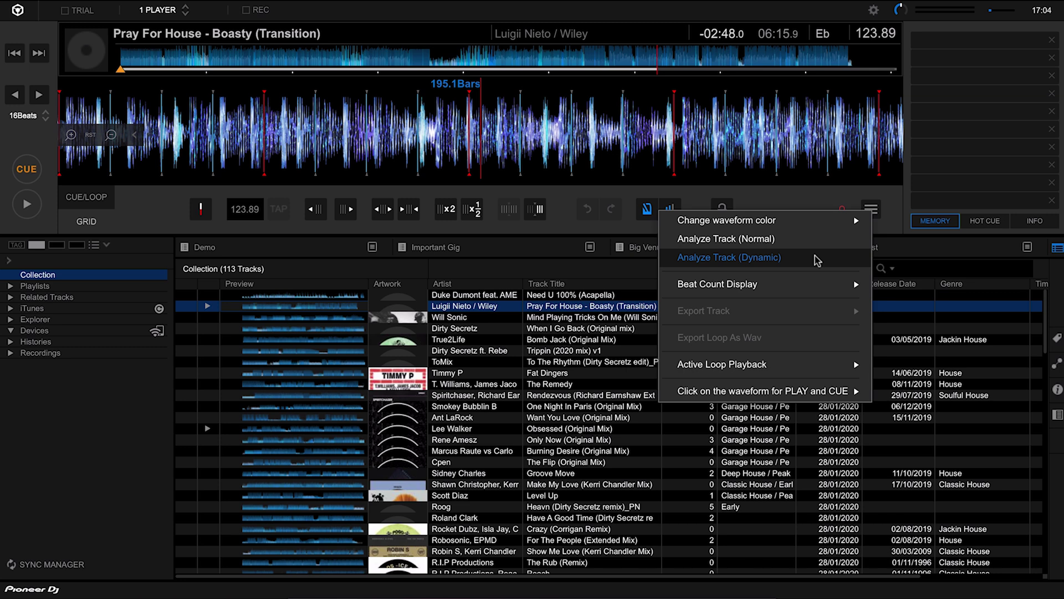
# Re-analyse Pray For House - Boasty (Transition) with Analyze Track (Dynamic), accepting the Analysis Setting dialog.
pyautogui.click(733, 261)
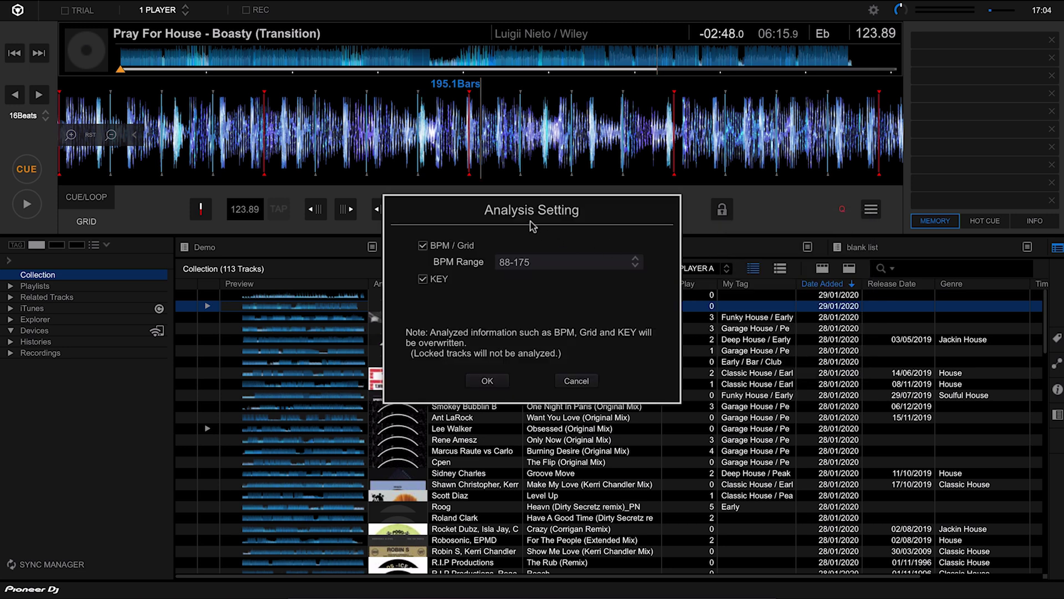
pyautogui.click(487, 383)
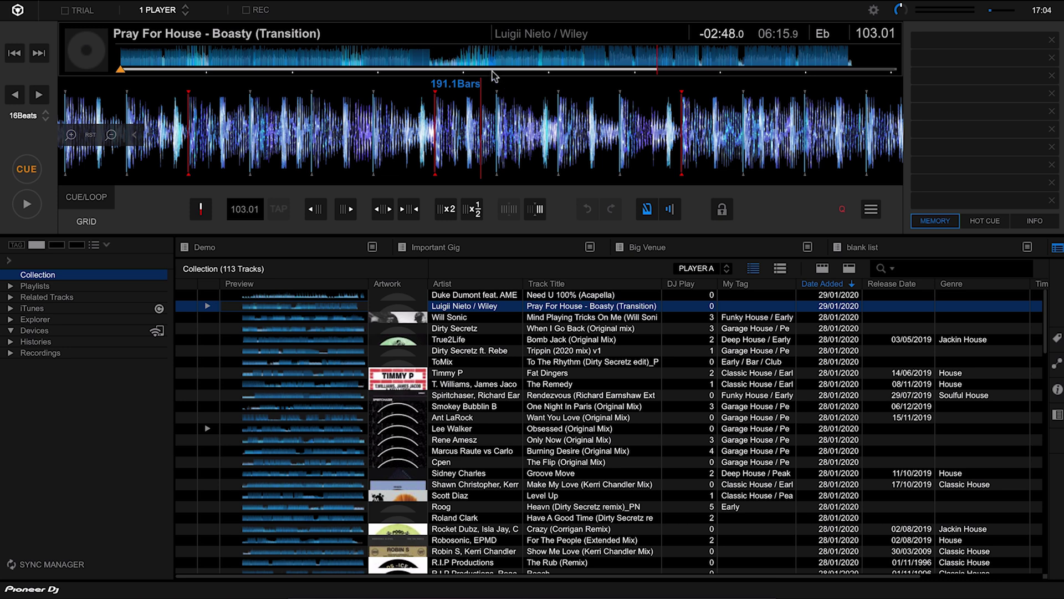
# Play the transition track from the start, skipping through bars 41–169 into the 103 BPM part, then stop.
pyautogui.click(143, 62)
pyautogui.press('space')
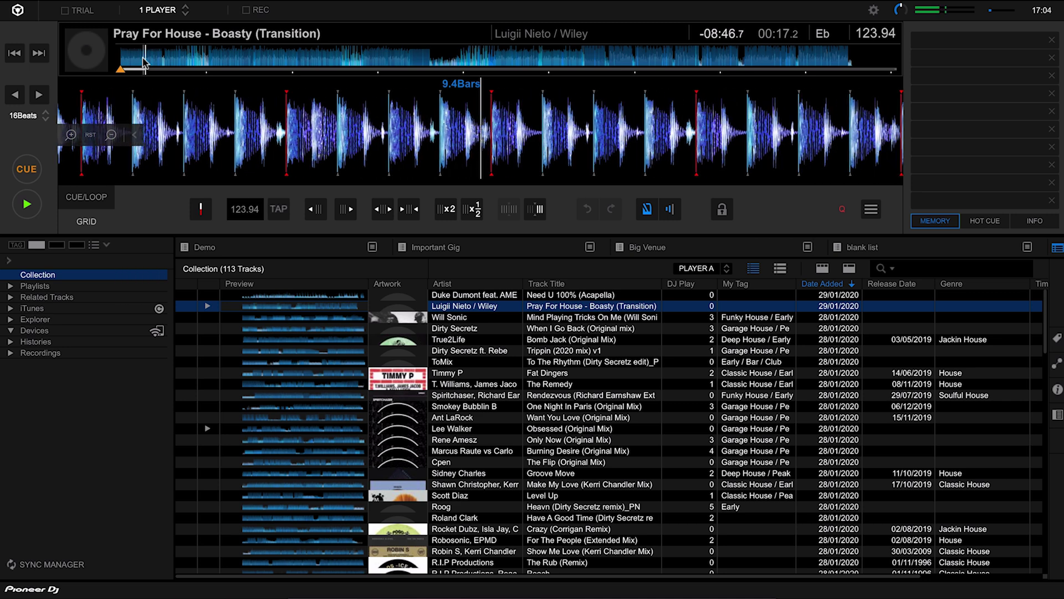
pyautogui.click(232, 60)
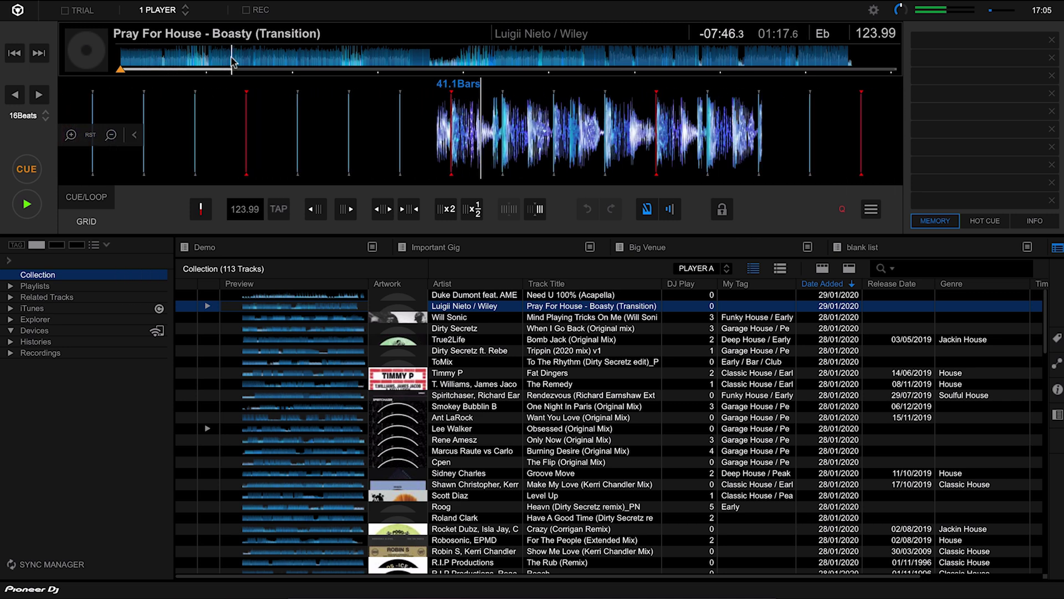
pyautogui.click(303, 60)
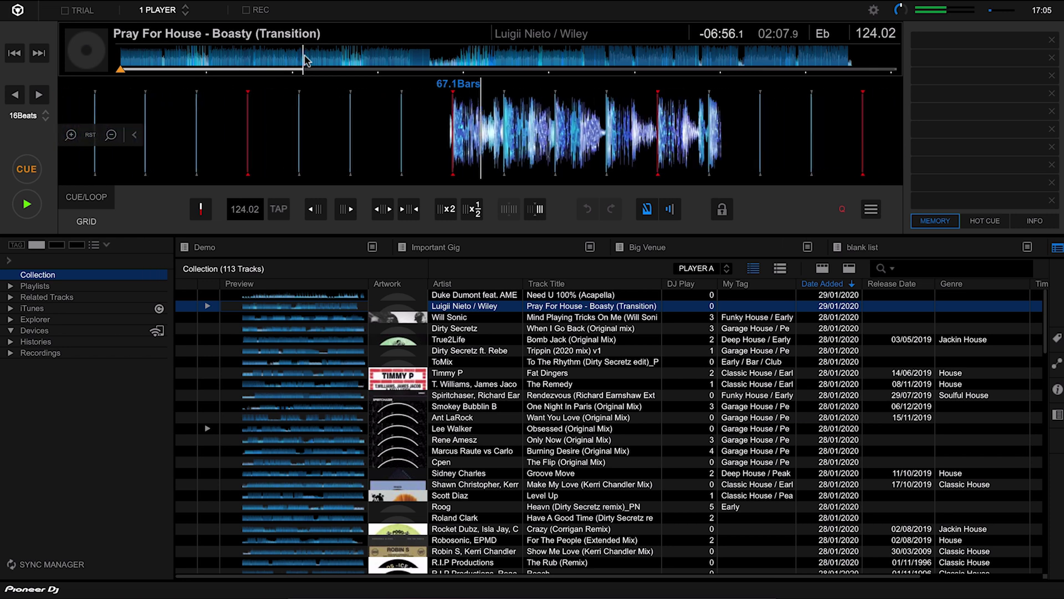
pyautogui.click(404, 59)
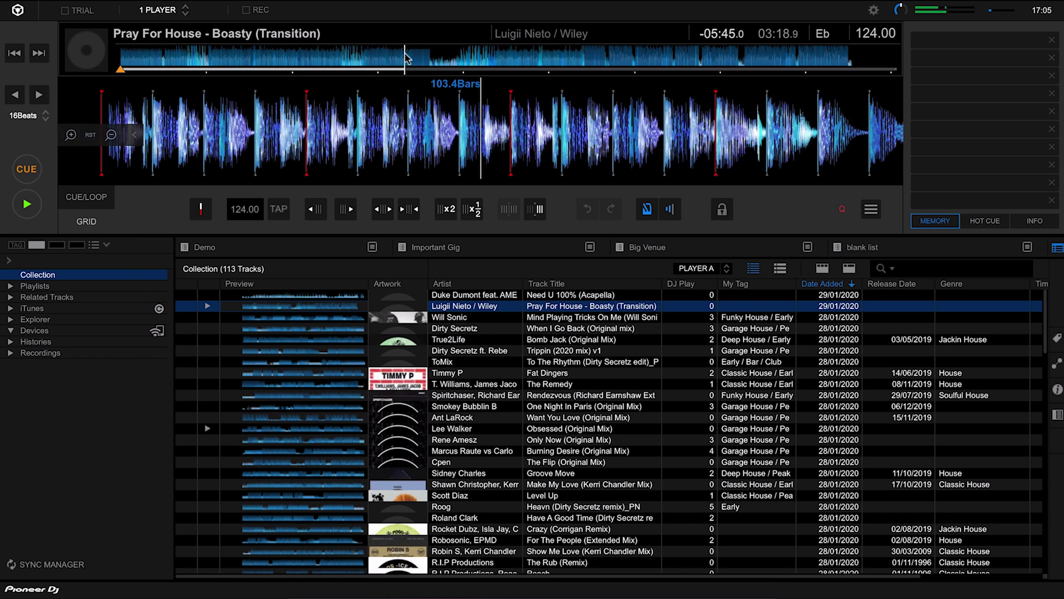
pyautogui.click(424, 58)
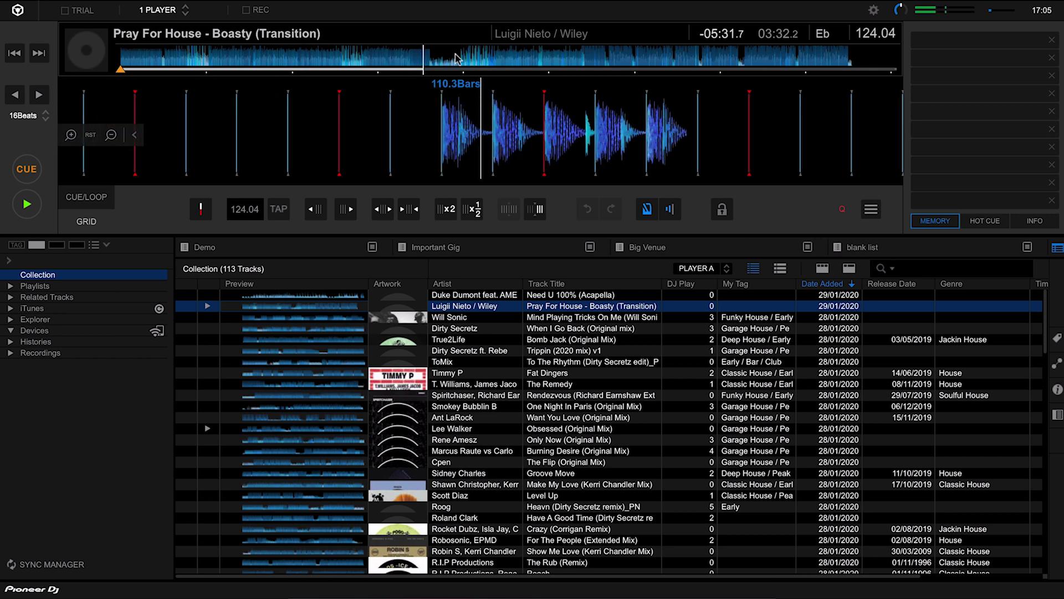
pyautogui.click(562, 56)
pyautogui.click(587, 57)
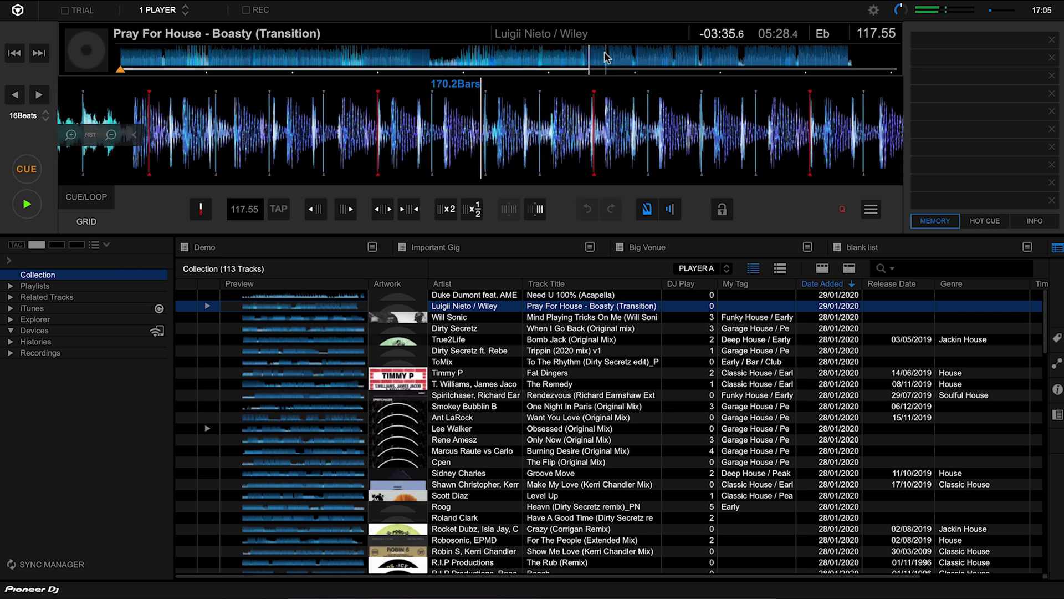
pyautogui.click(602, 55)
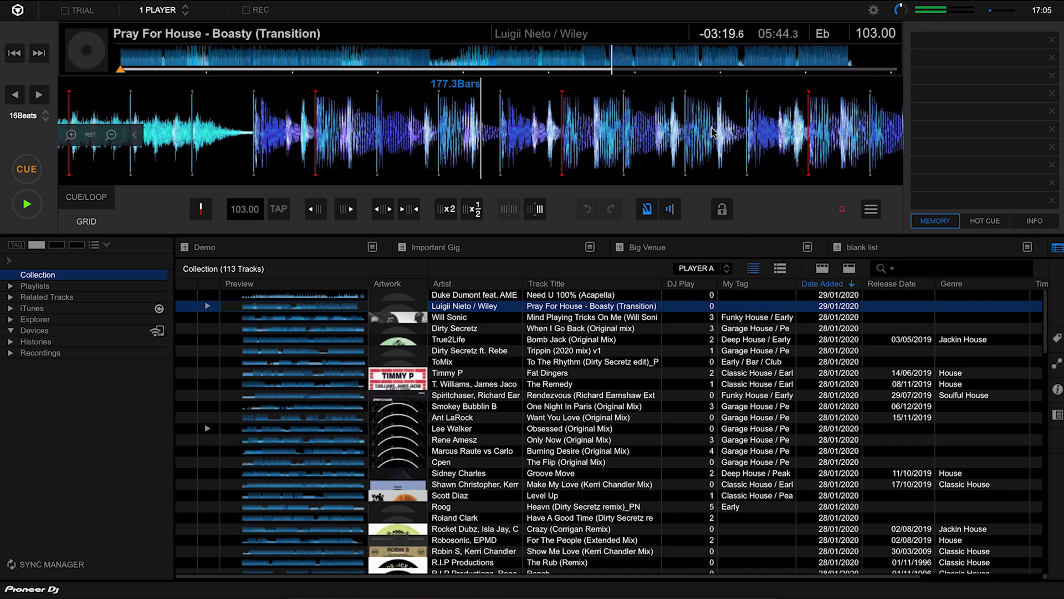
pyautogui.press('space')
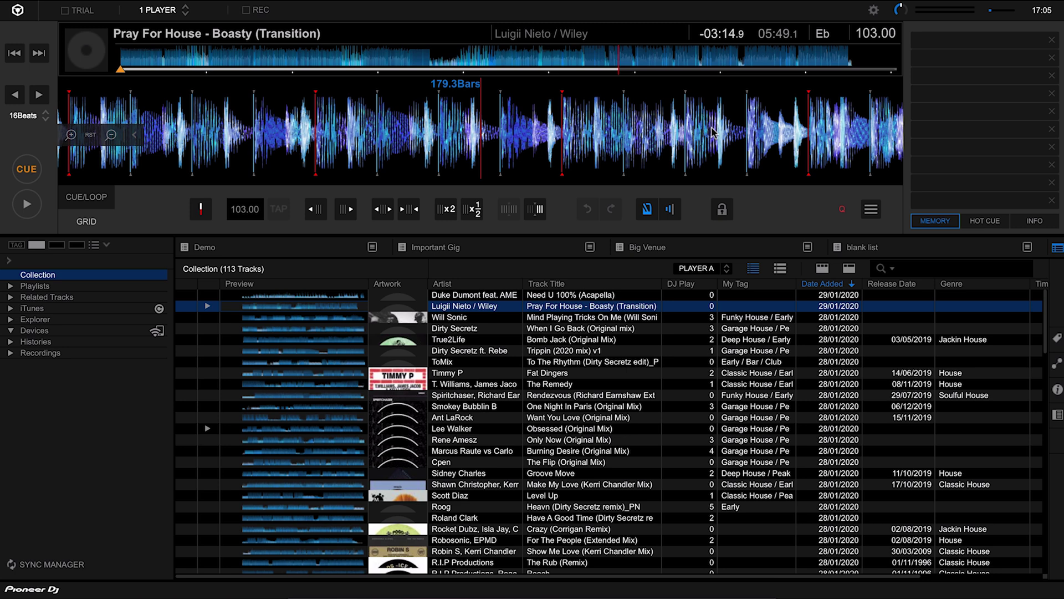
# Replay from about bar 145, skipping through bars 155, 163 and 169, settling near bar 166.
pyautogui.click(521, 60)
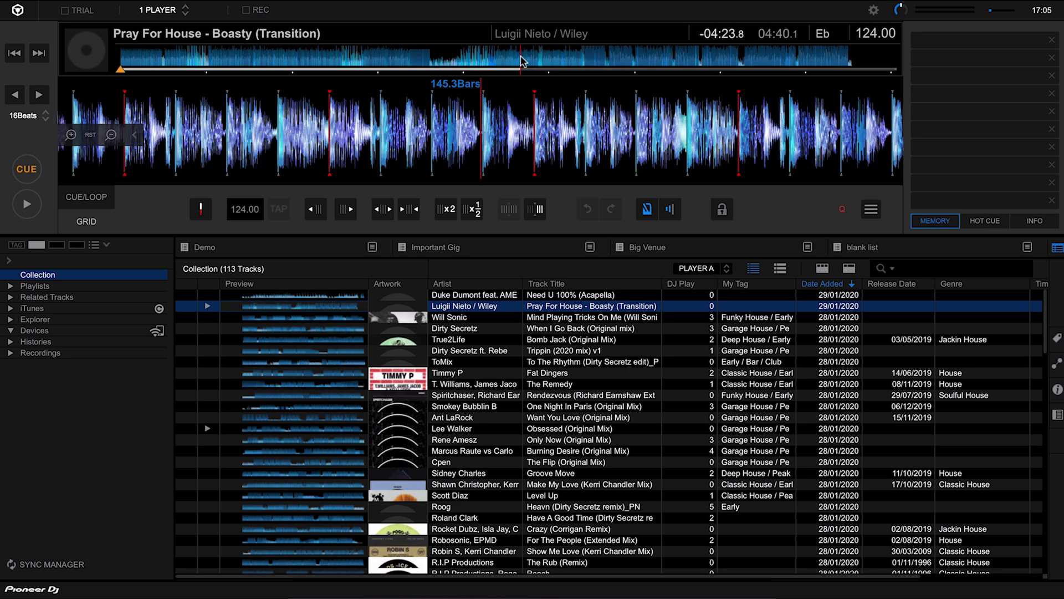
pyautogui.press('space')
pyautogui.click(549, 59)
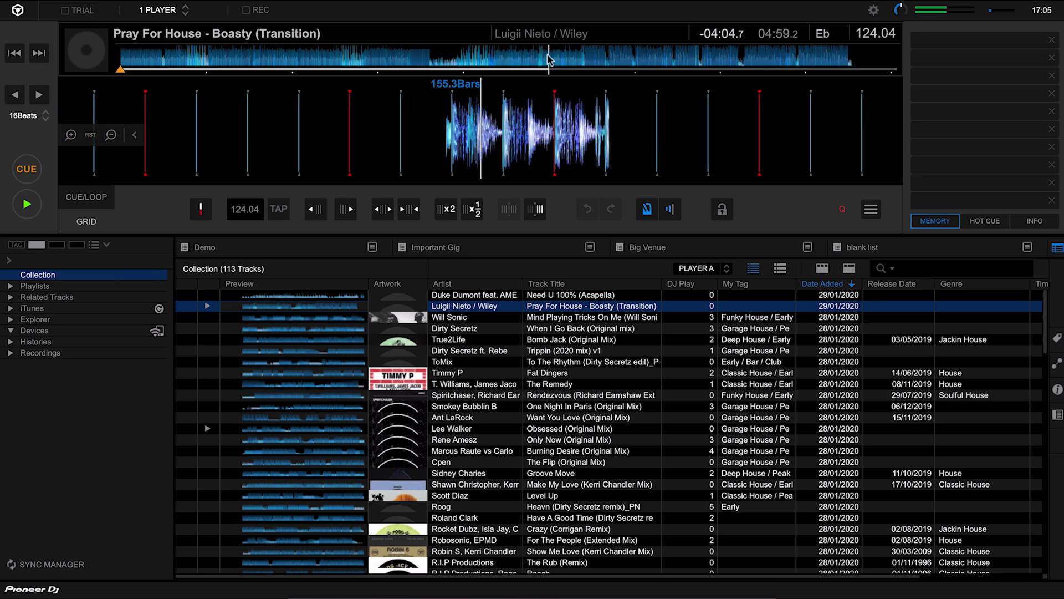
pyautogui.click(569, 58)
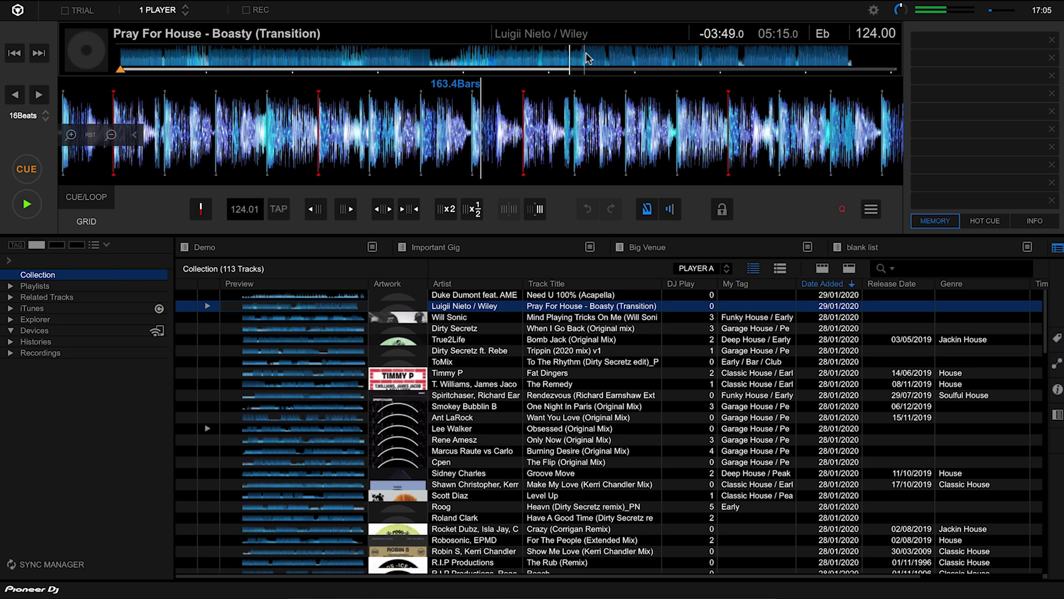
pyautogui.click(587, 58)
pyautogui.click(577, 58)
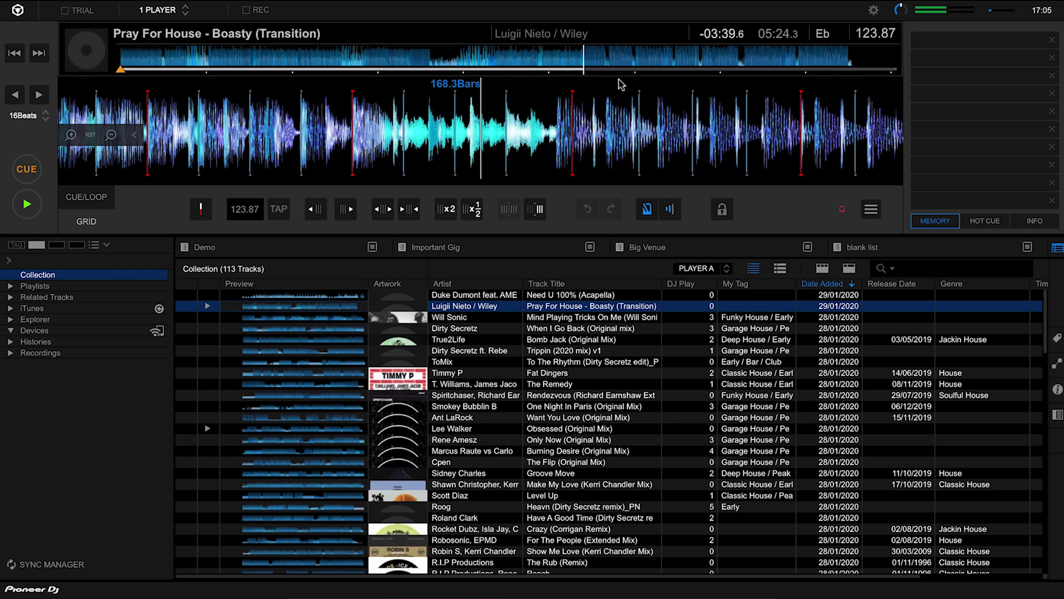
# Pause, resume through the tempo change, and pause at bar 170.1 where the grid reads 117.55 BPM.
pyautogui.press('space')
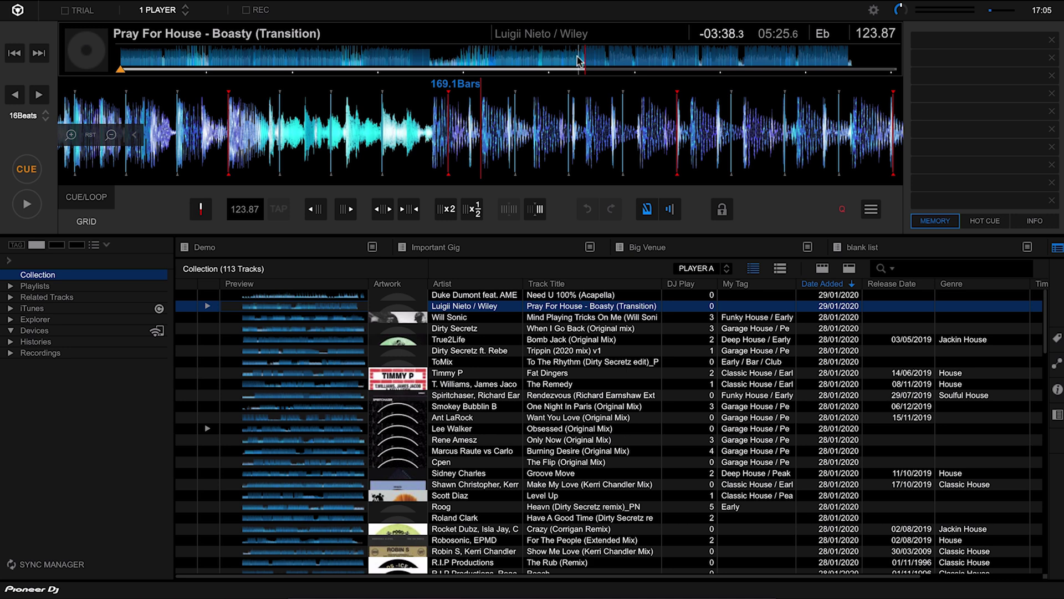
pyautogui.press('space')
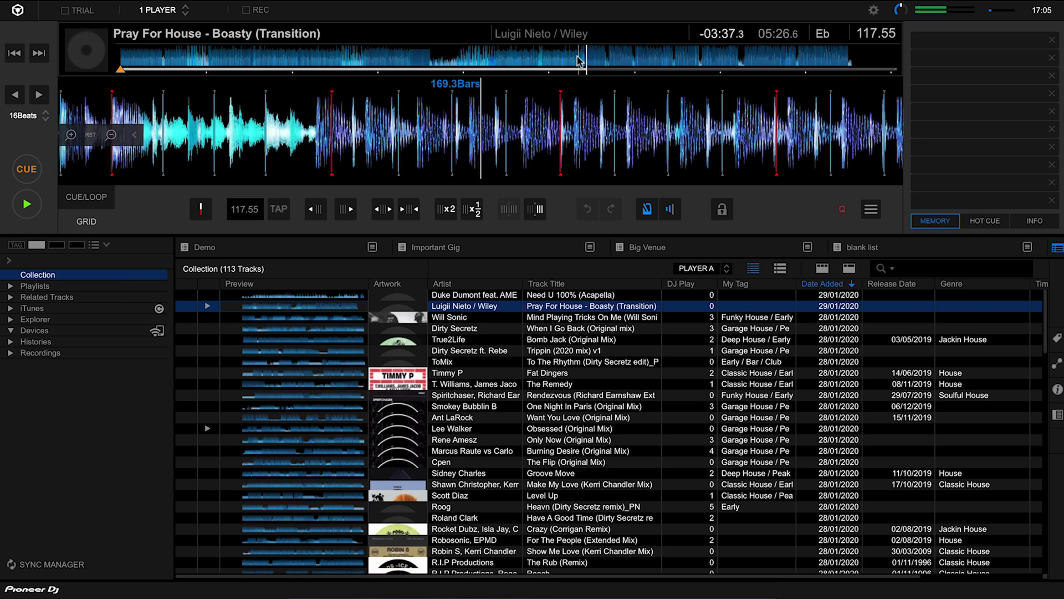
pyautogui.press('space')
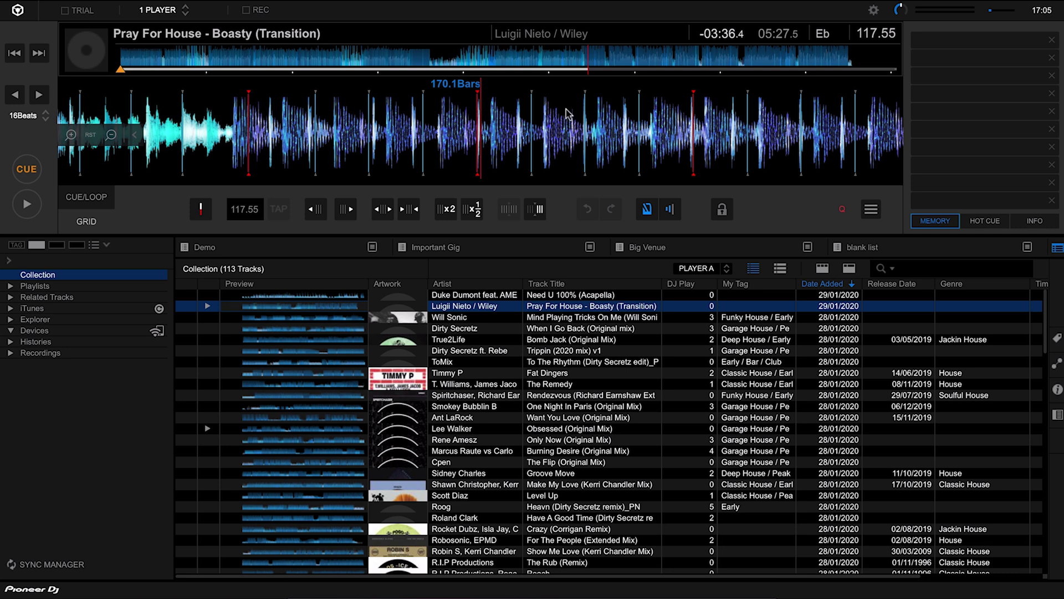
# Resume playback from around bar 175 in the 103 BPM section.
pyautogui.click(601, 58)
pyautogui.press('space')
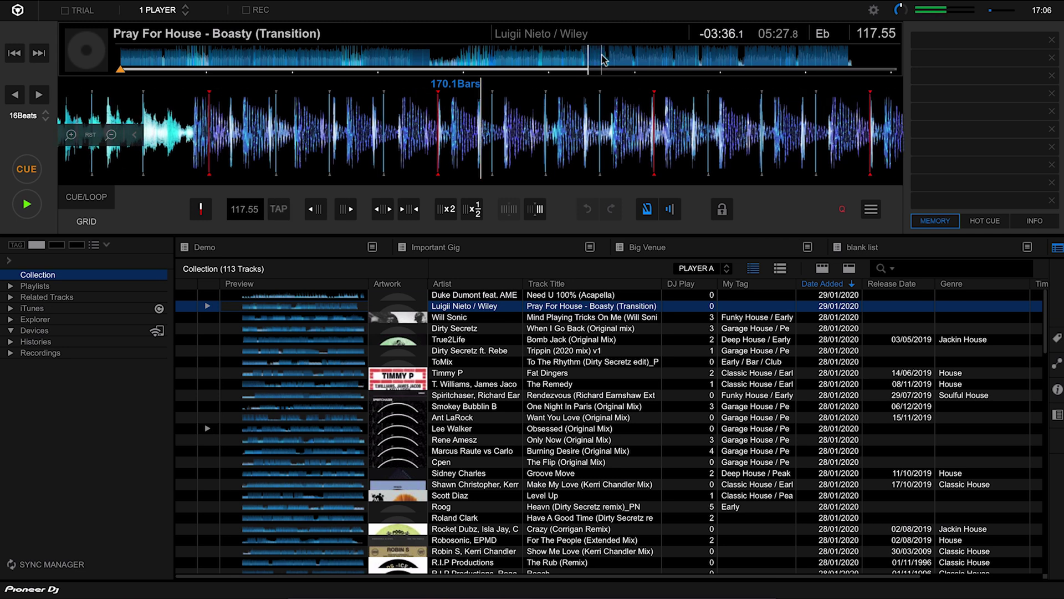